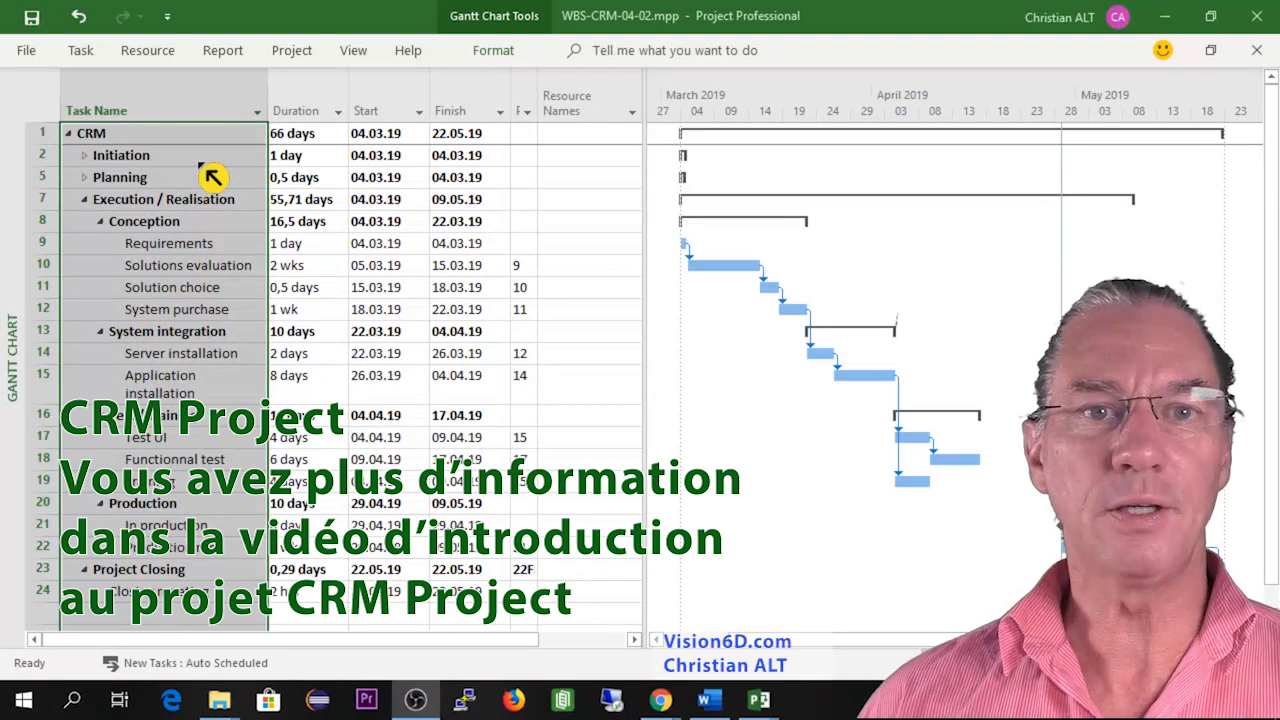
Open the WBS code definition and set level 1 of the code mask to Numbers (ordered) with a length of 2.
{"action": "left_click", "coordinate": [300, 65]}
{"action": "left_click", "coordinate": [296, 52]}
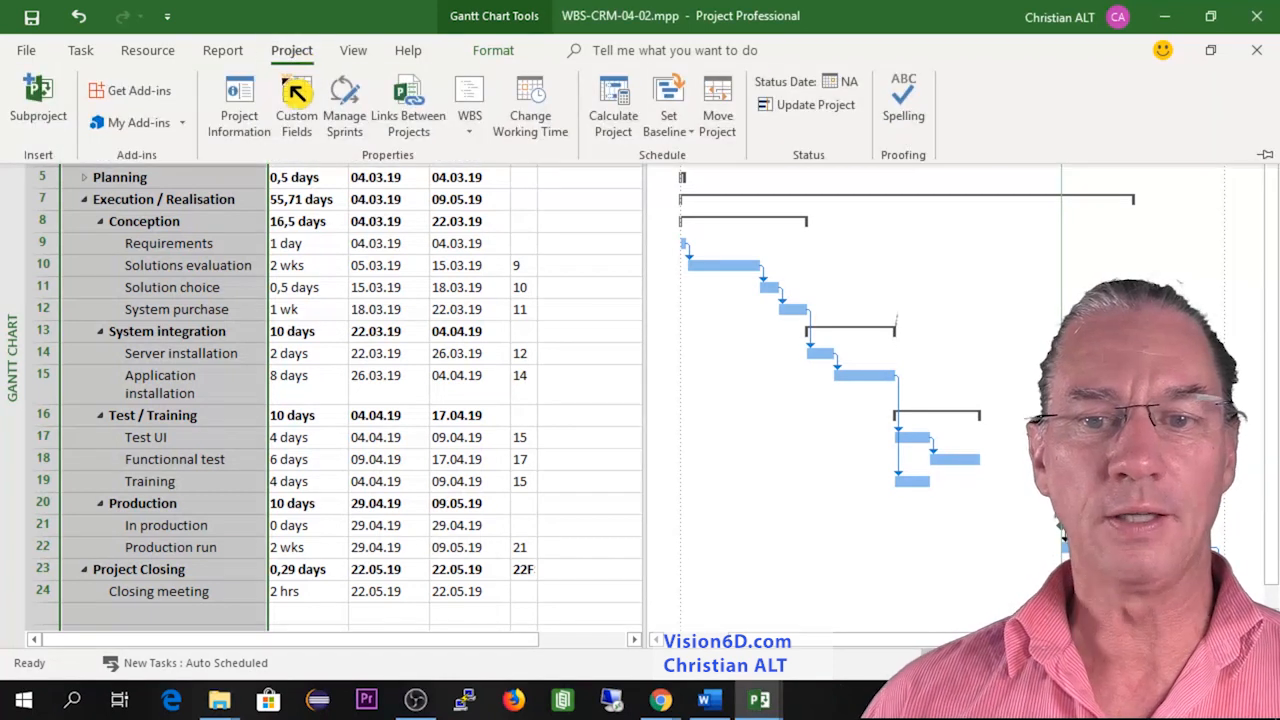
{"action": "left_click", "coordinate": [490, 103]}
{"action": "left_click", "coordinate": [582, 184]}
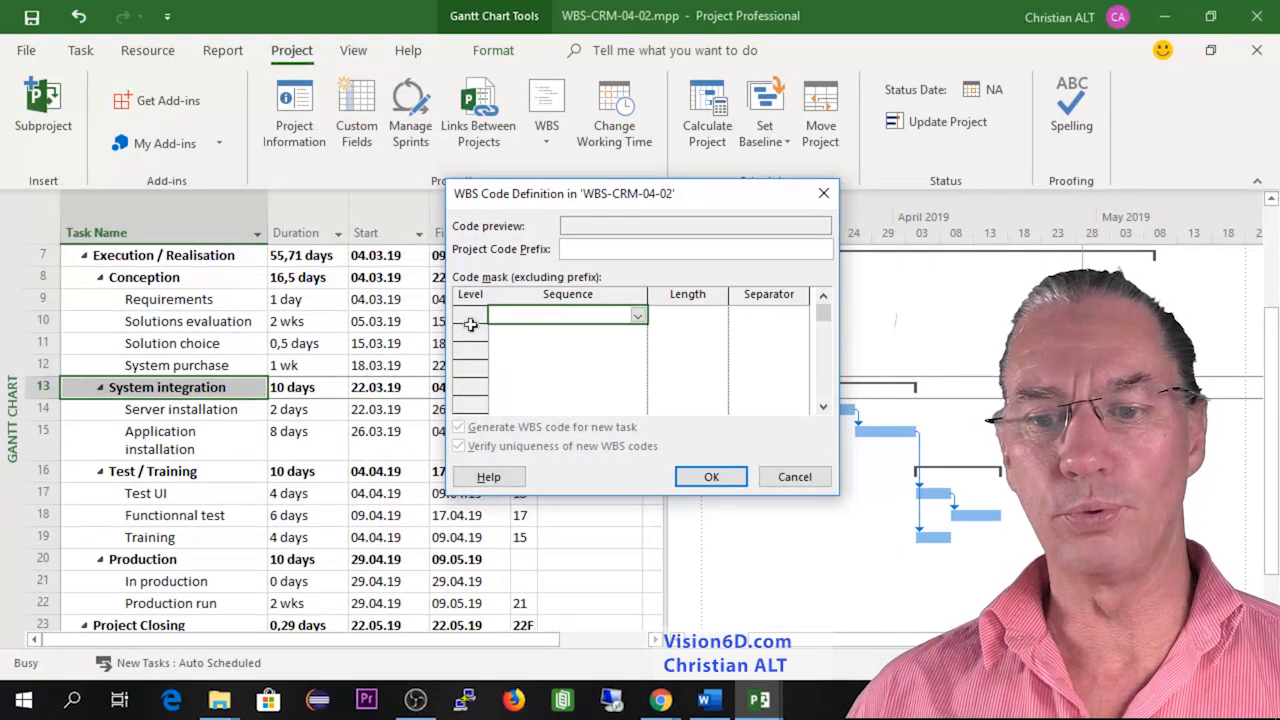
{"action": "left_click", "coordinate": [639, 316]}
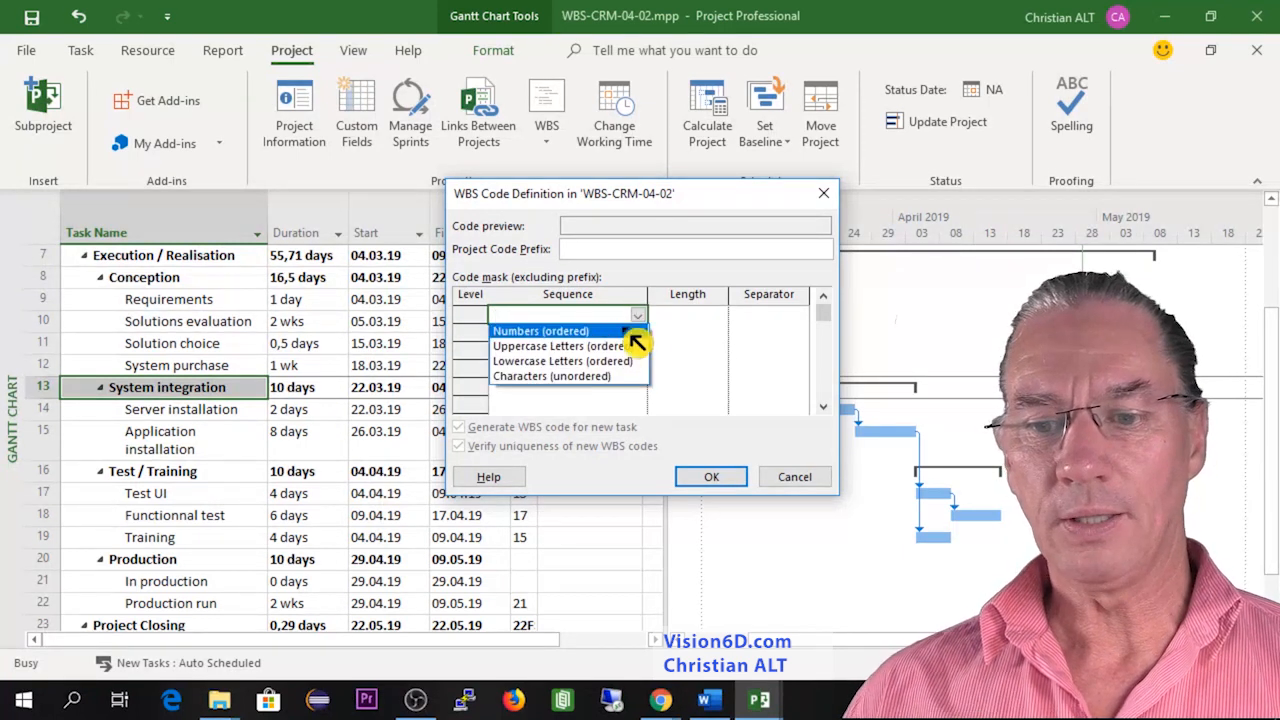
{"action": "left_click", "coordinate": [578, 331]}
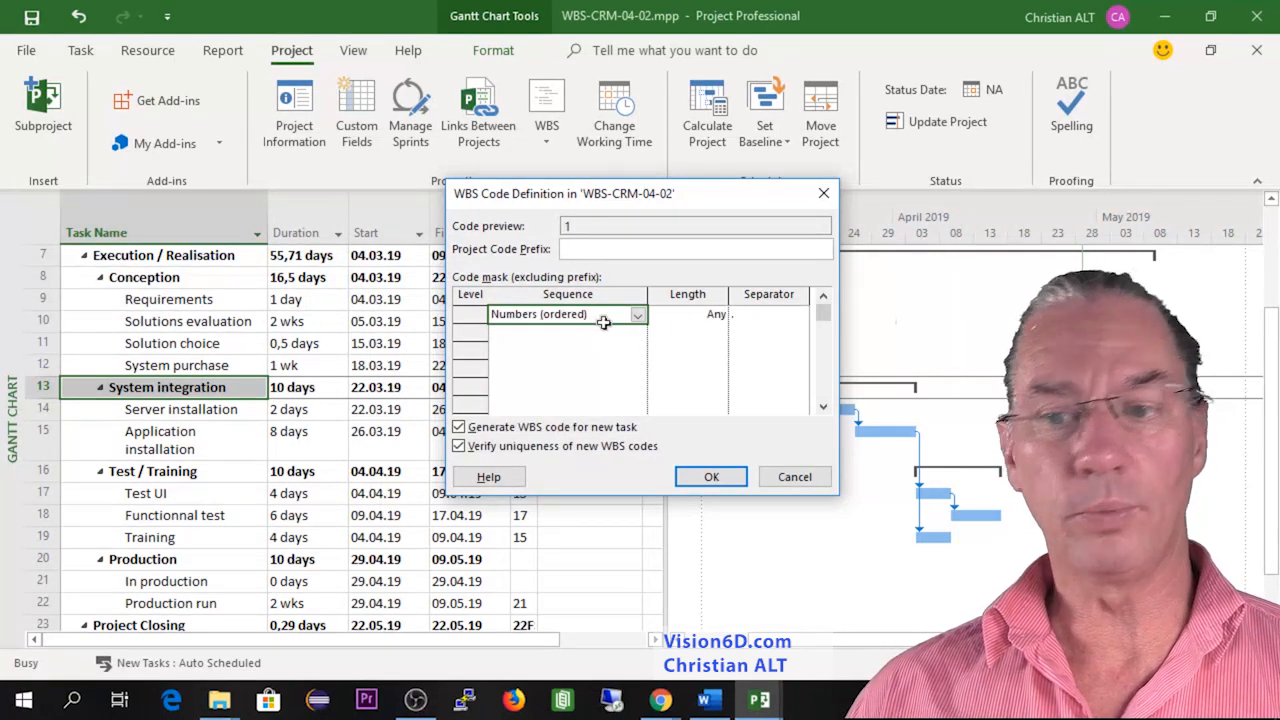
{"action": "left_click", "coordinate": [712, 316]}
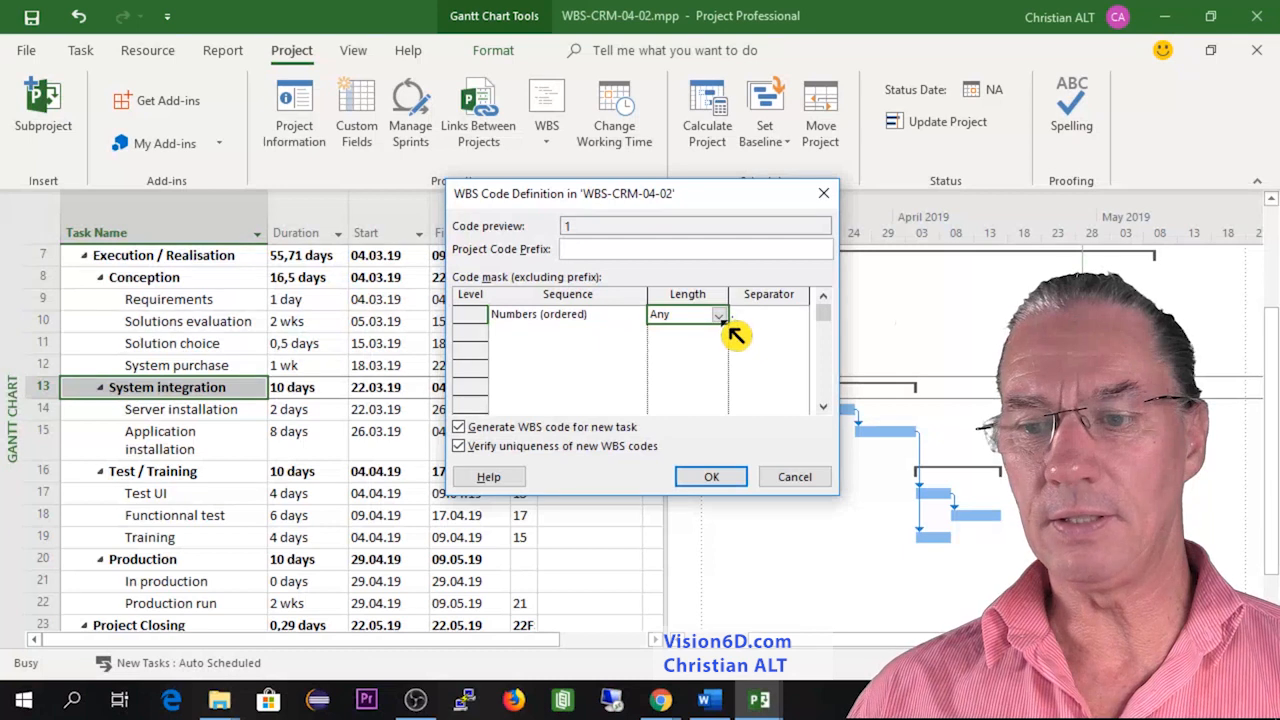
{"action": "left_click", "coordinate": [719, 316]}
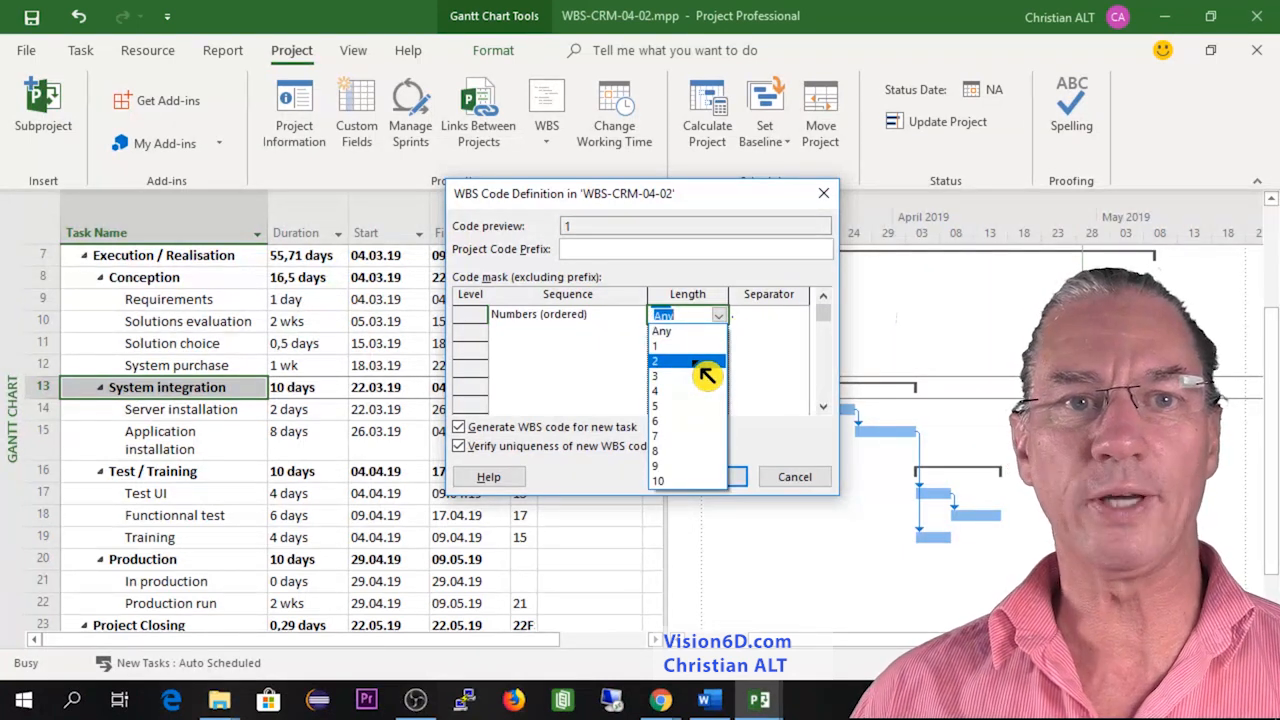
{"action": "left_click", "coordinate": [690, 361]}
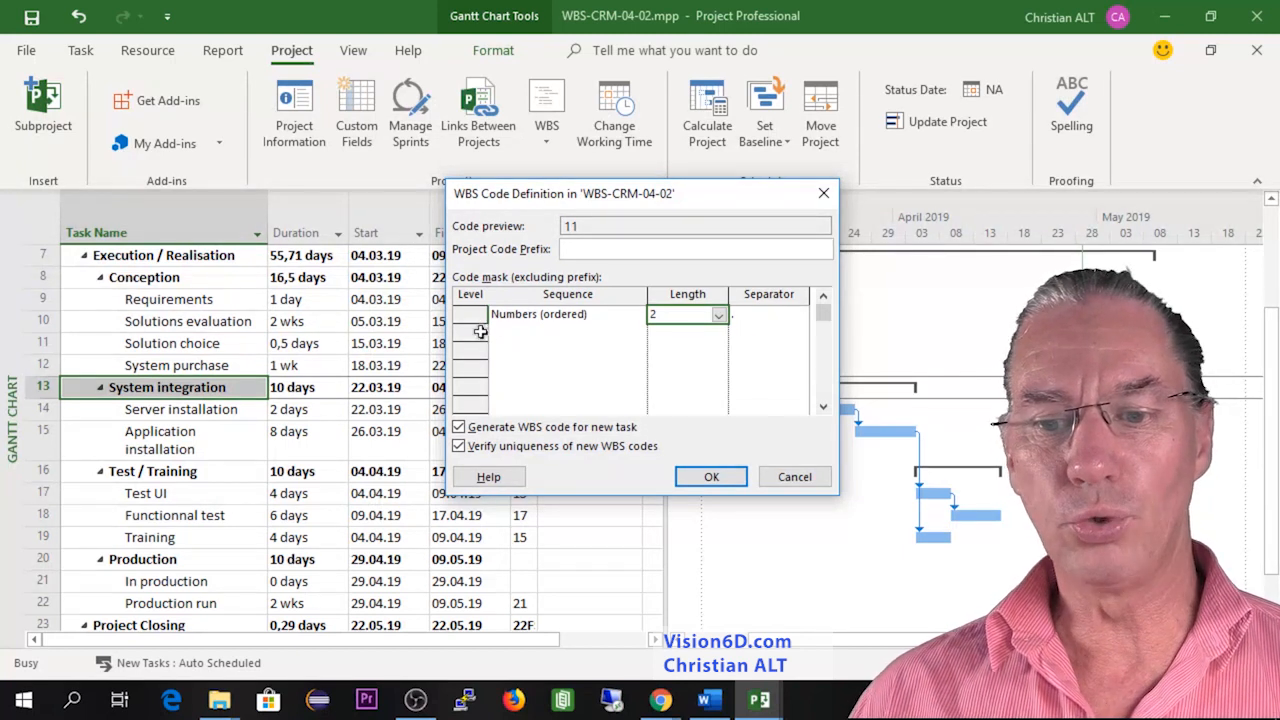
Add level 2 to the WBS code mask as Numbers (ordered) with a length of 2.
{"action": "left_click", "coordinate": [535, 334]}
{"action": "left_click", "coordinate": [637, 334]}
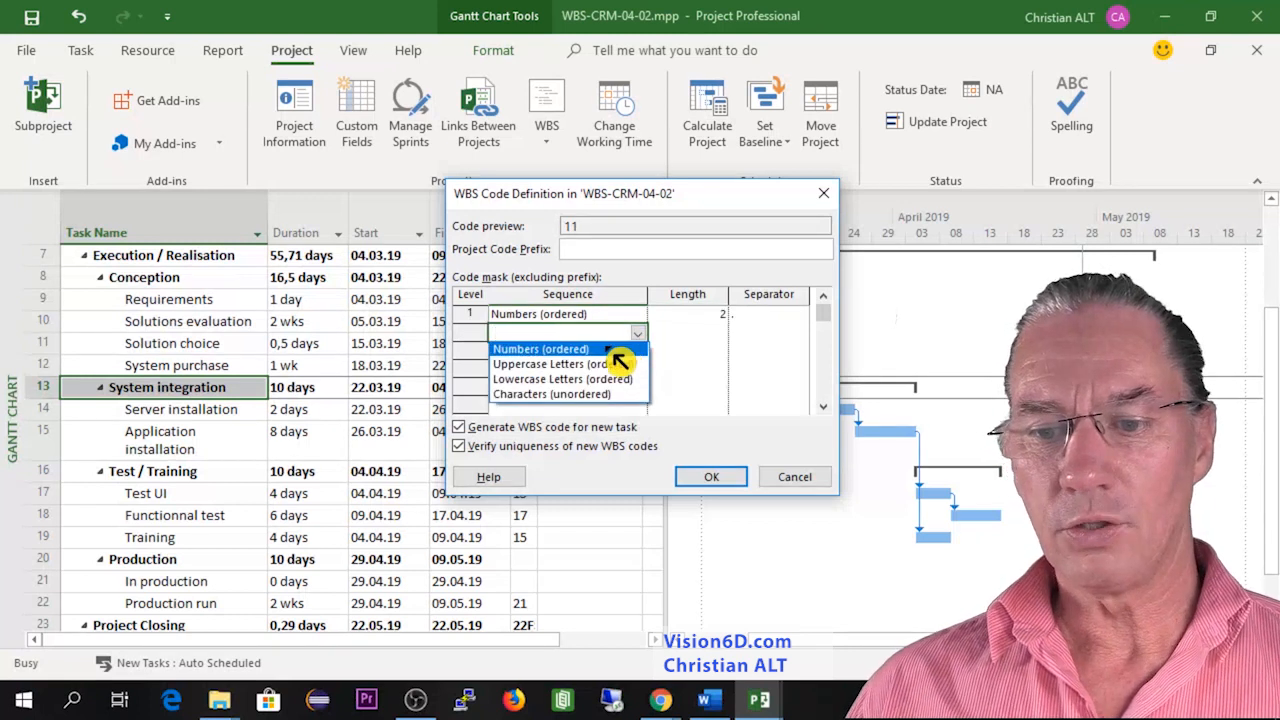
{"action": "left_click", "coordinate": [606, 350]}
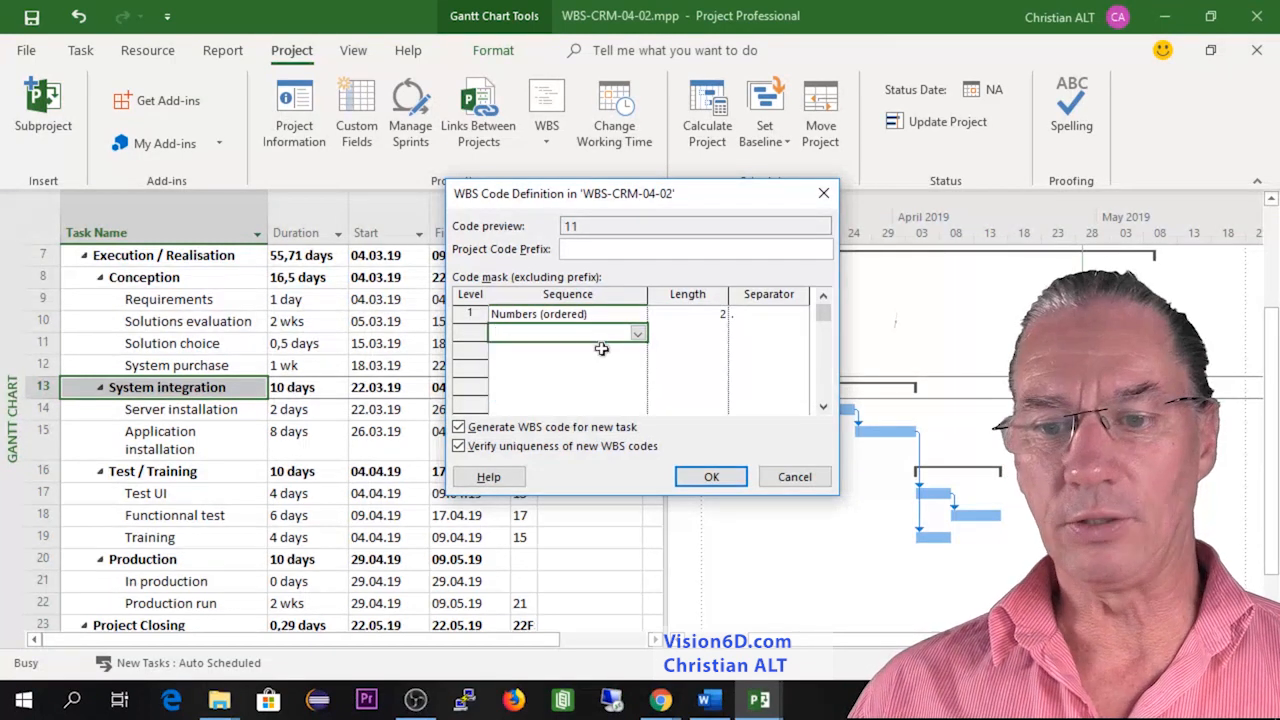
{"action": "left_click", "coordinate": [724, 334]}
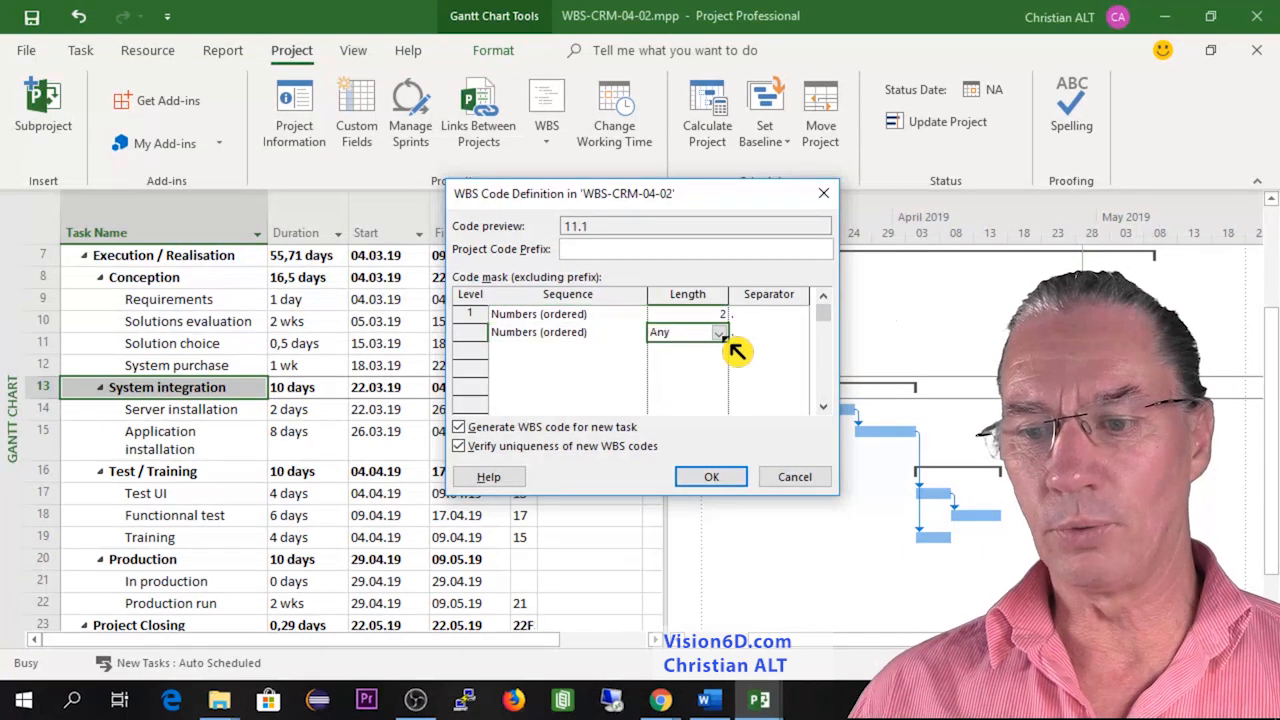
{"action": "left_click", "coordinate": [719, 334]}
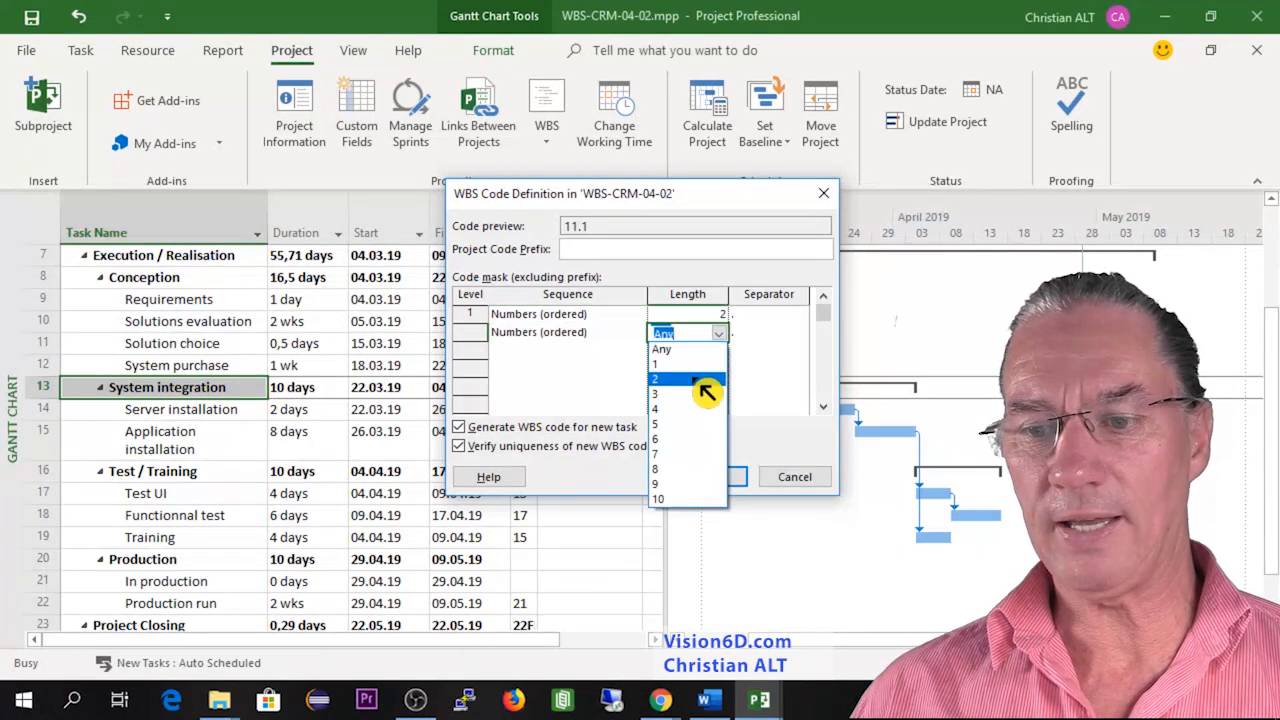
{"action": "left_click", "coordinate": [701, 381]}
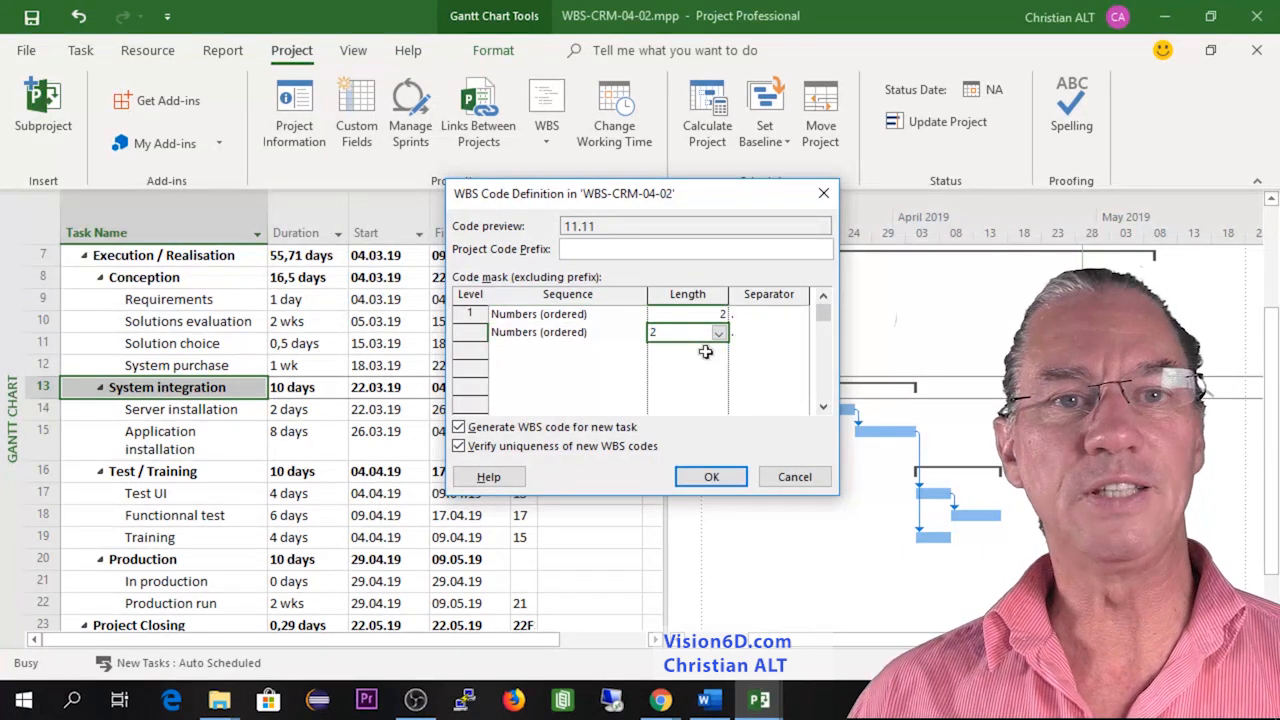
Add level 3 to the WBS code mask as Numbers (ordered) with a length of 2.
{"action": "left_click", "coordinate": [473, 352]}
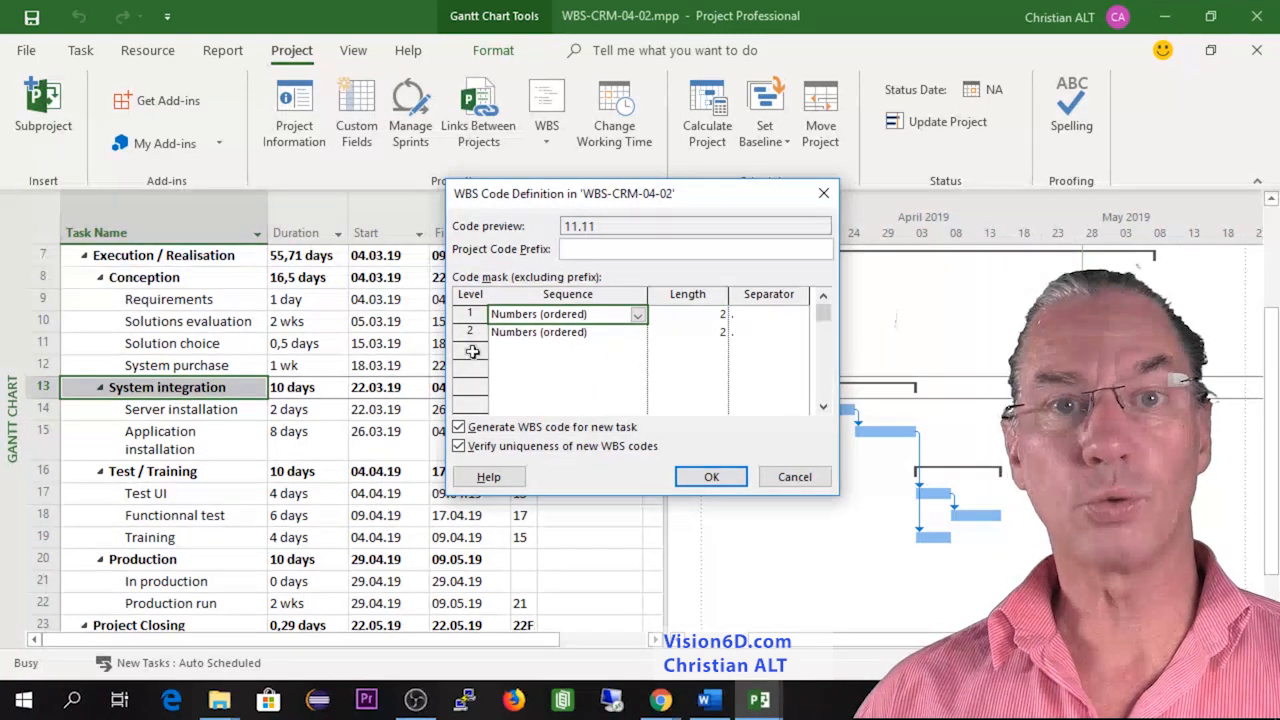
{"action": "left_click", "coordinate": [515, 352]}
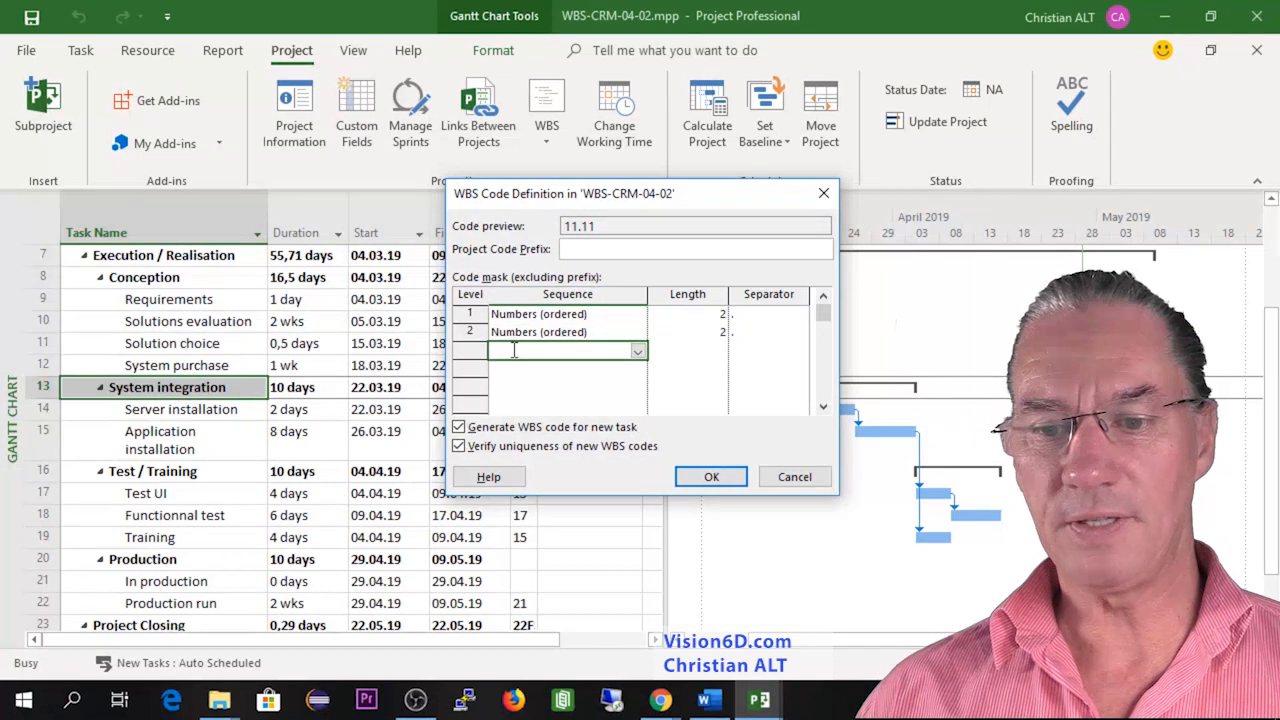
{"action": "left_click", "coordinate": [638, 352]}
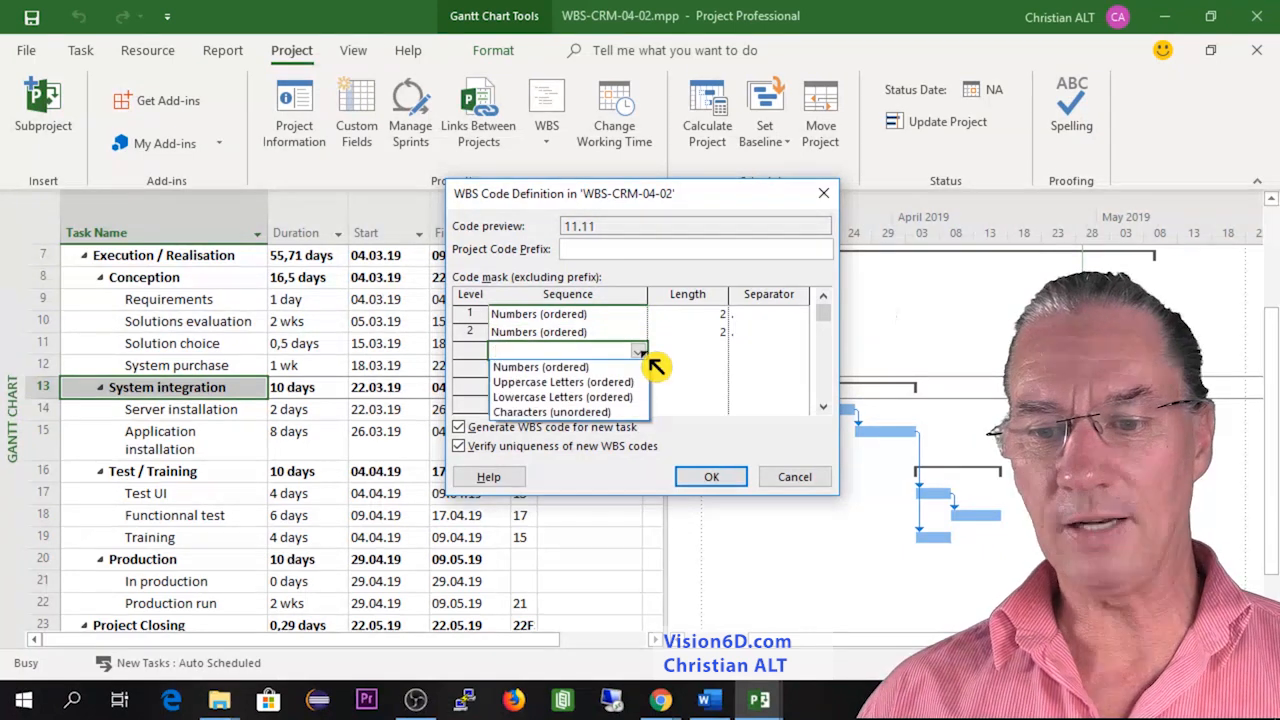
{"action": "left_click", "coordinate": [608, 368]}
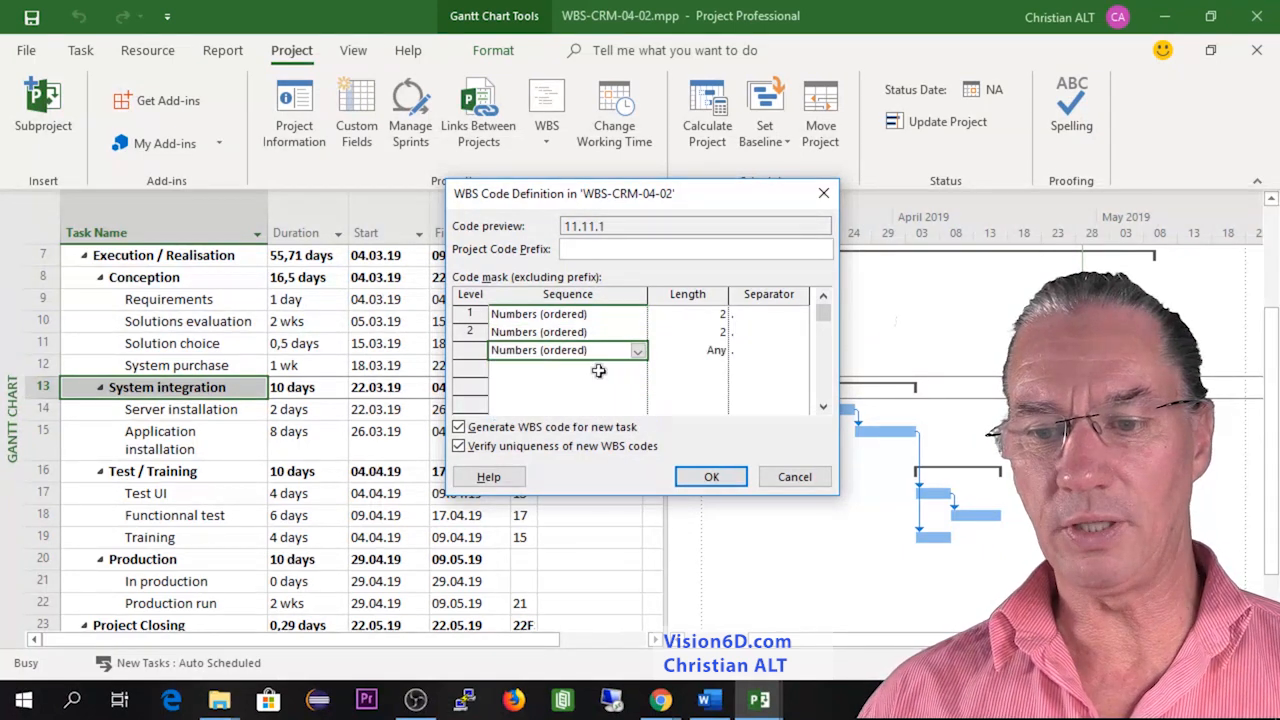
{"action": "left_click", "coordinate": [724, 352]}
{"action": "left_click", "coordinate": [718, 351]}
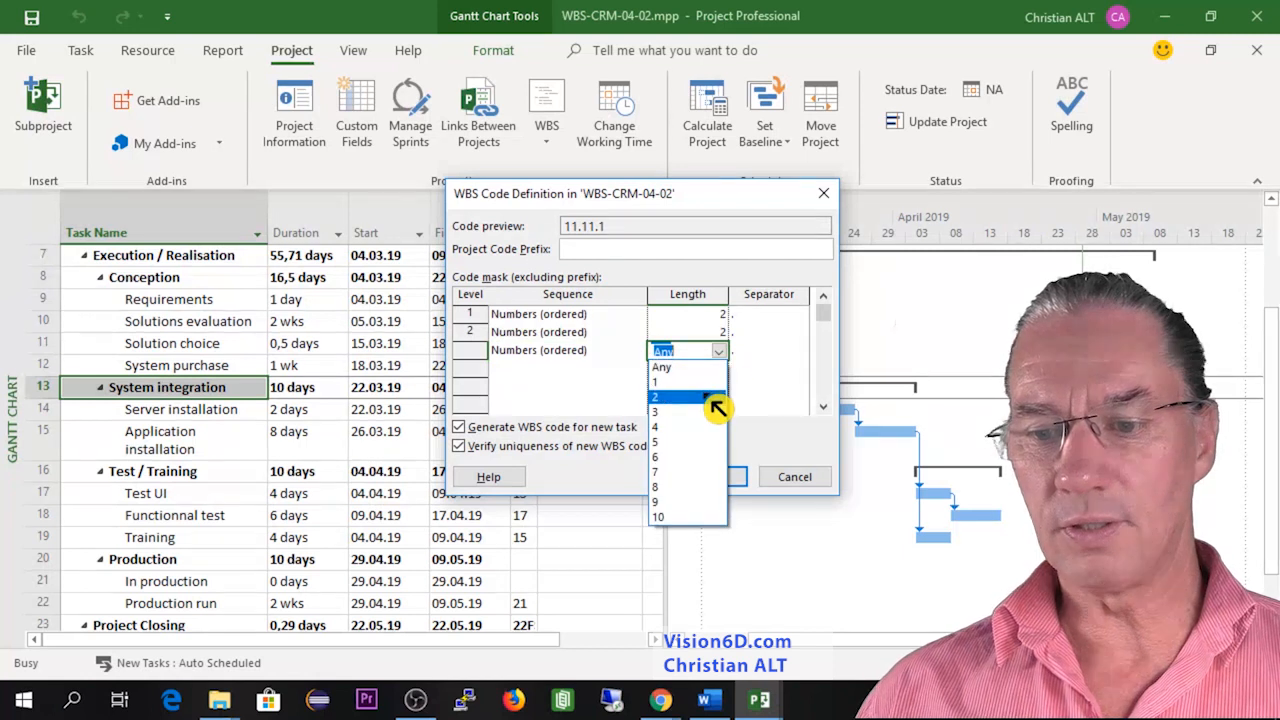
{"action": "left_click", "coordinate": [712, 398]}
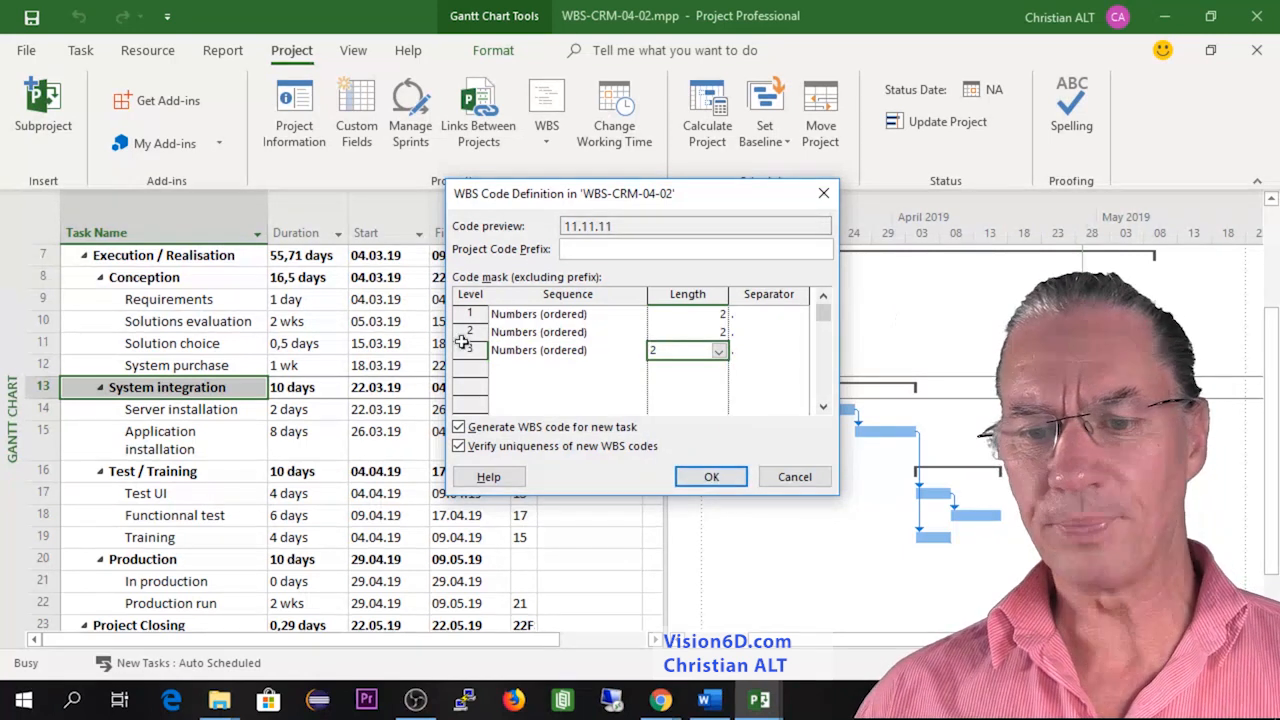
Set the project code prefix of the WBS code to CRM-.
{"action": "left_click", "coordinate": [571, 249]}
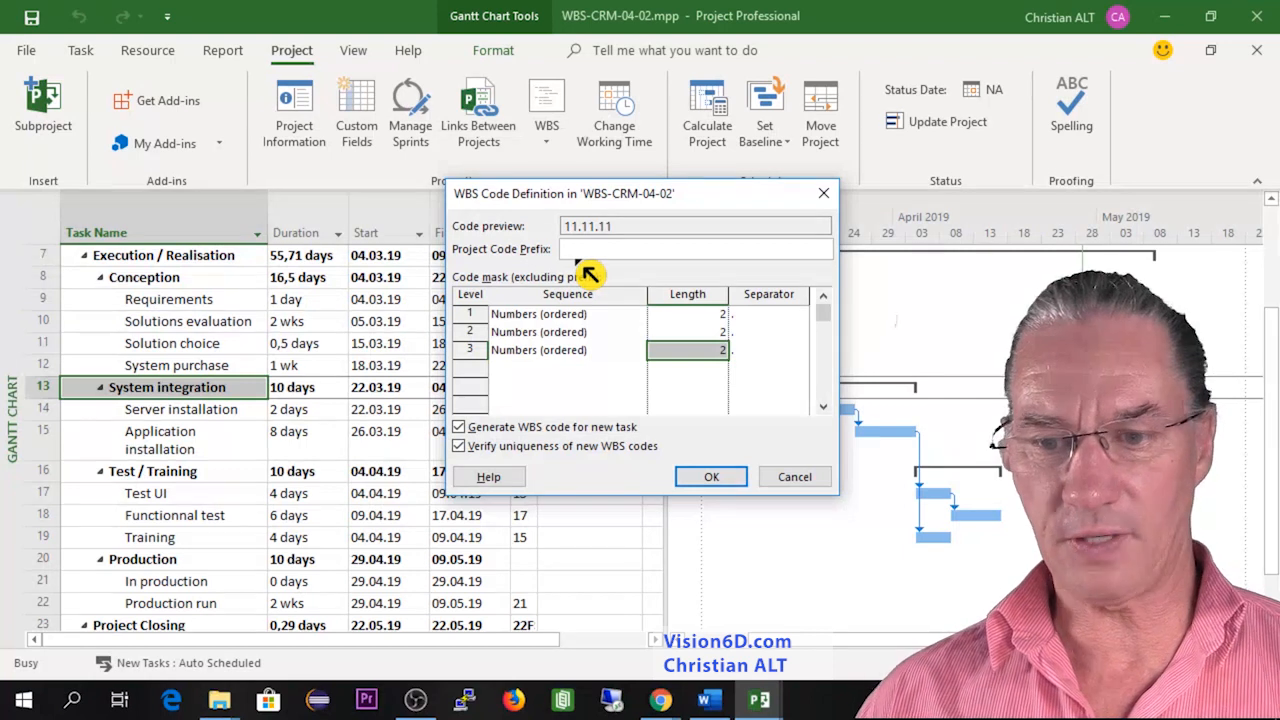
{"action": "type", "text": "CRM"}
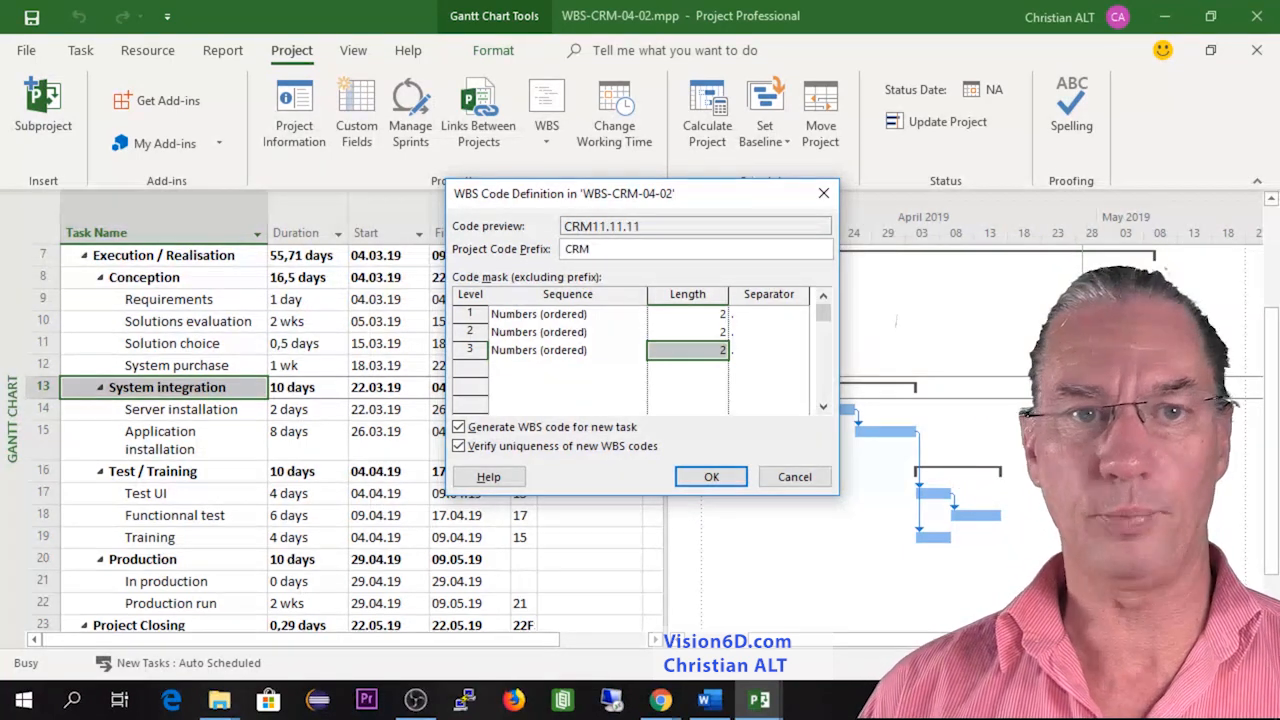
{"action": "type", "text": "-"}
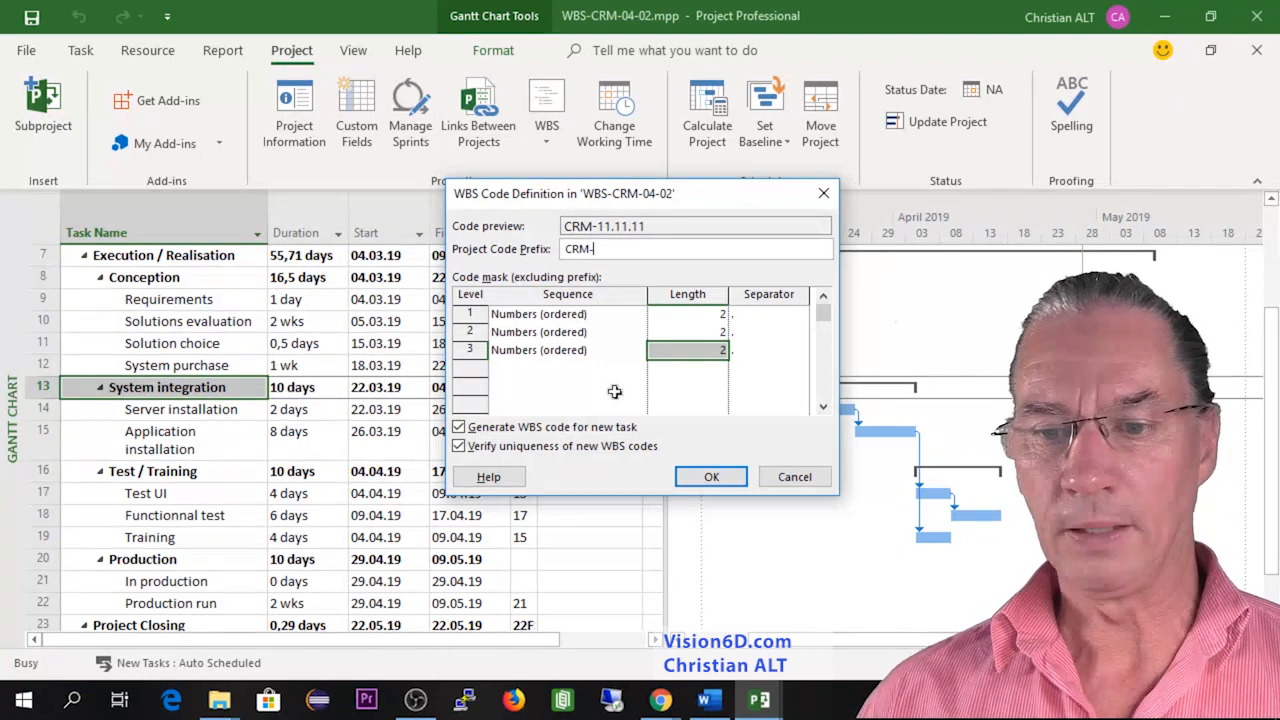
Review the sequence types and code lengths offered for level 1 of the mask, keeping Numbers (ordered) and length 2.
{"action": "left_click", "coordinate": [640, 316]}
{"action": "left_click", "coordinate": [640, 316]}
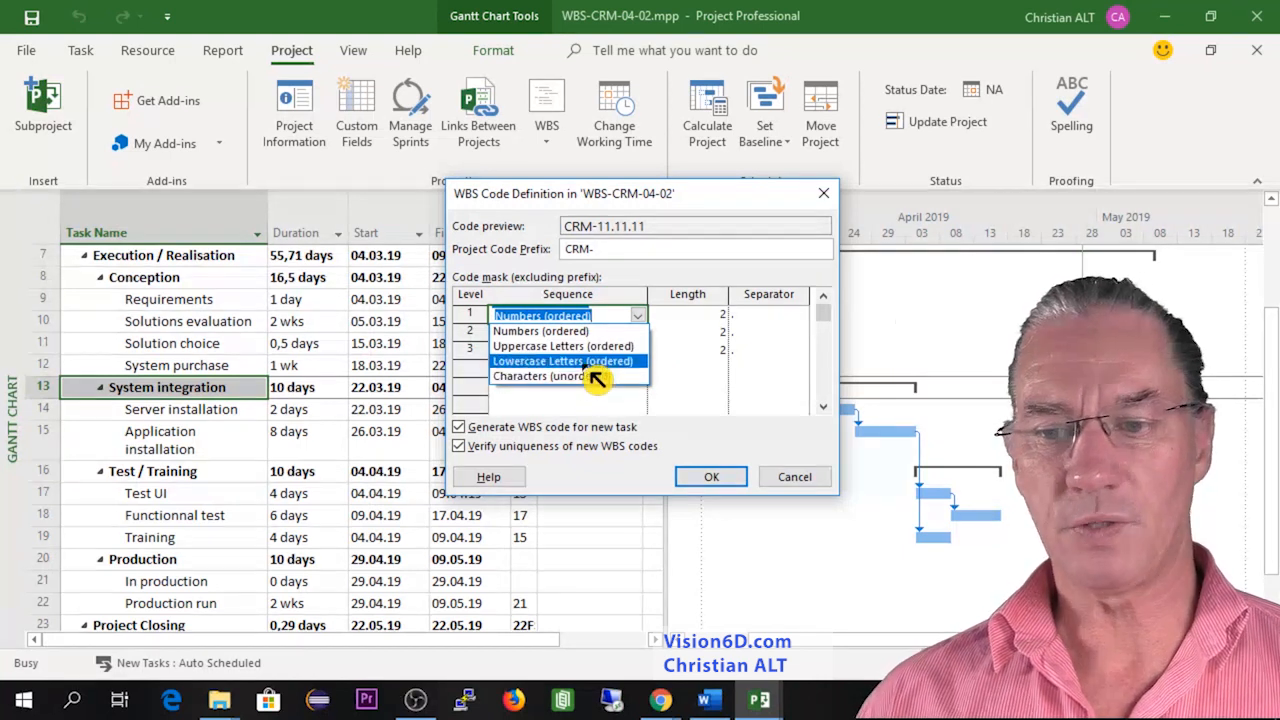
{"action": "left_click", "coordinate": [621, 331]}
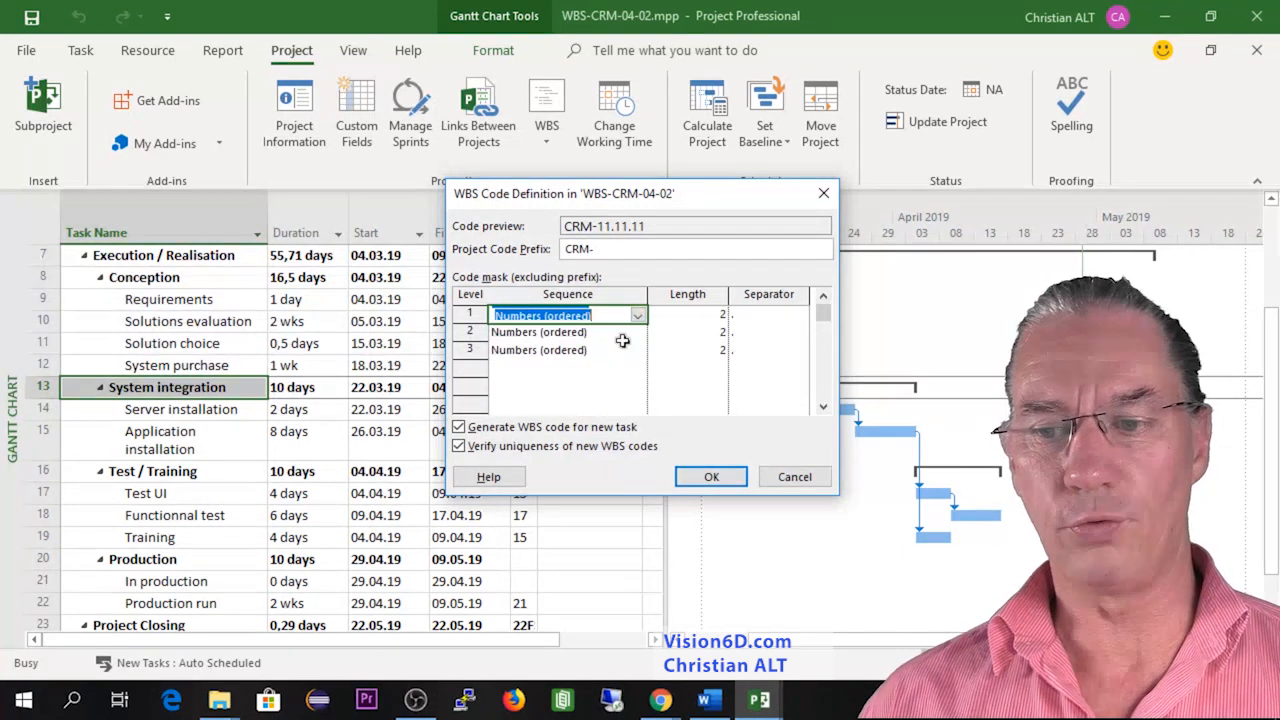
{"action": "left_click", "coordinate": [716, 316]}
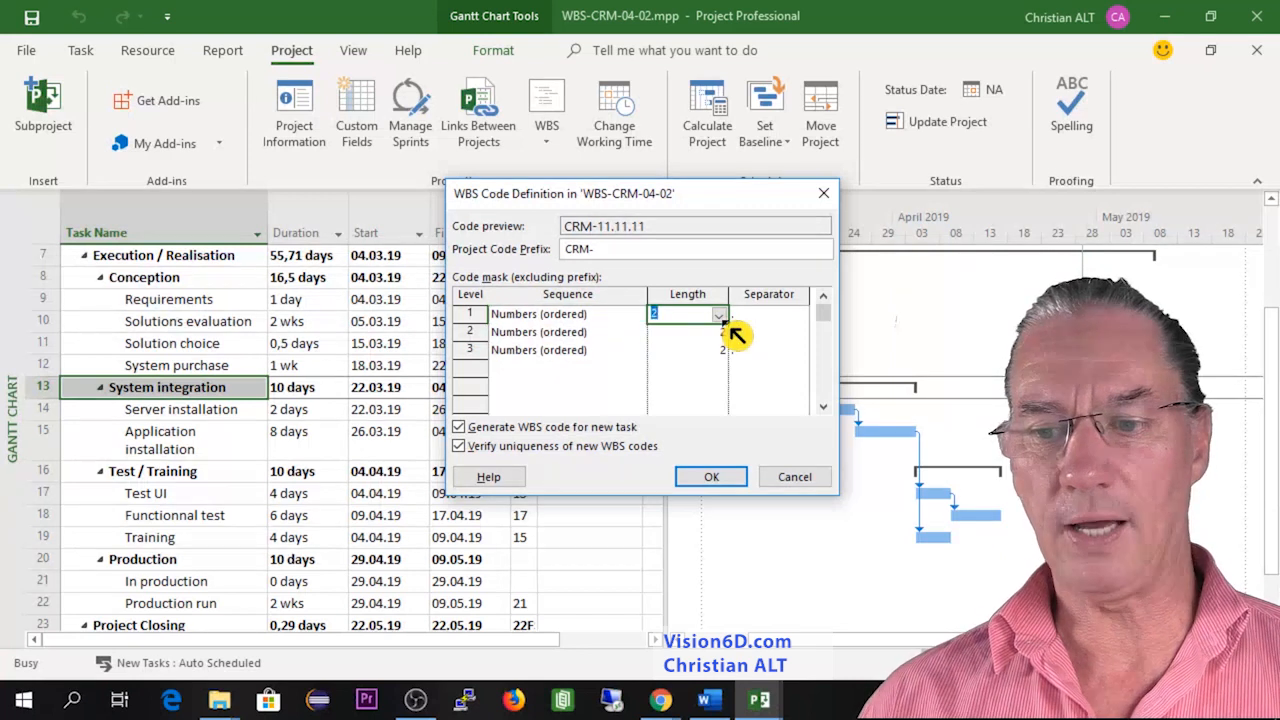
{"action": "left_click", "coordinate": [718, 316]}
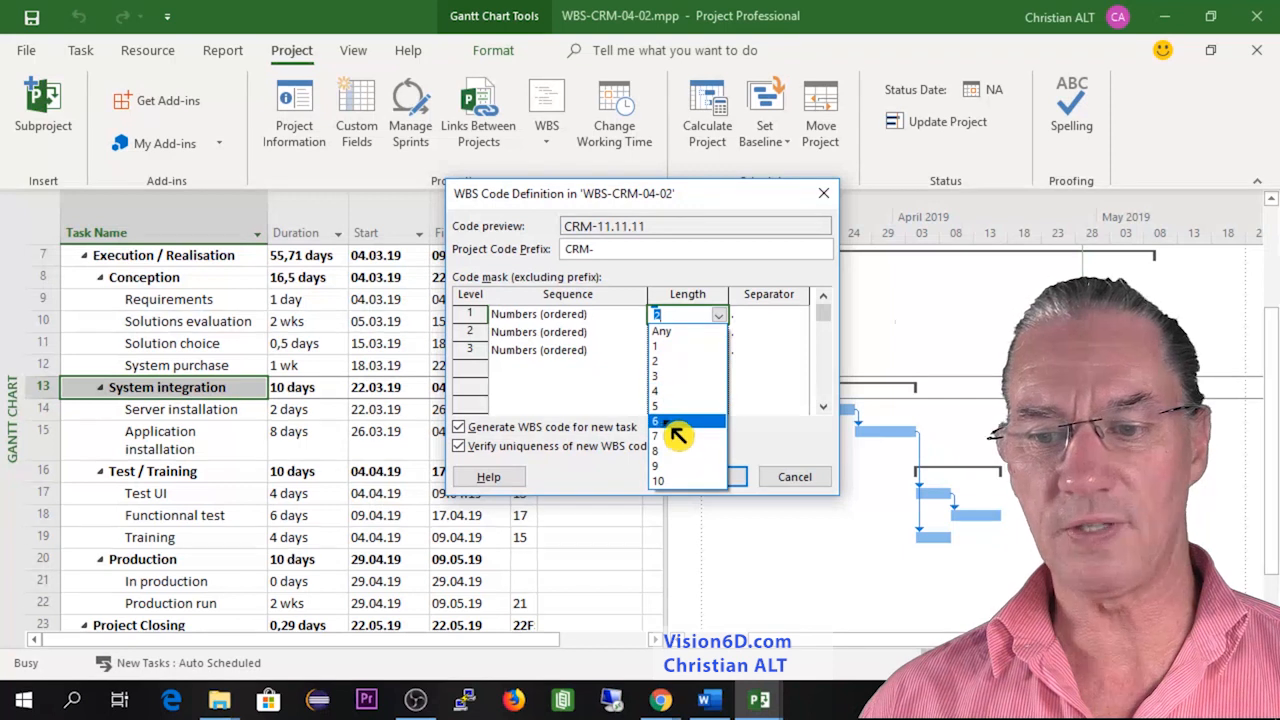
{"action": "left_click", "coordinate": [682, 286]}
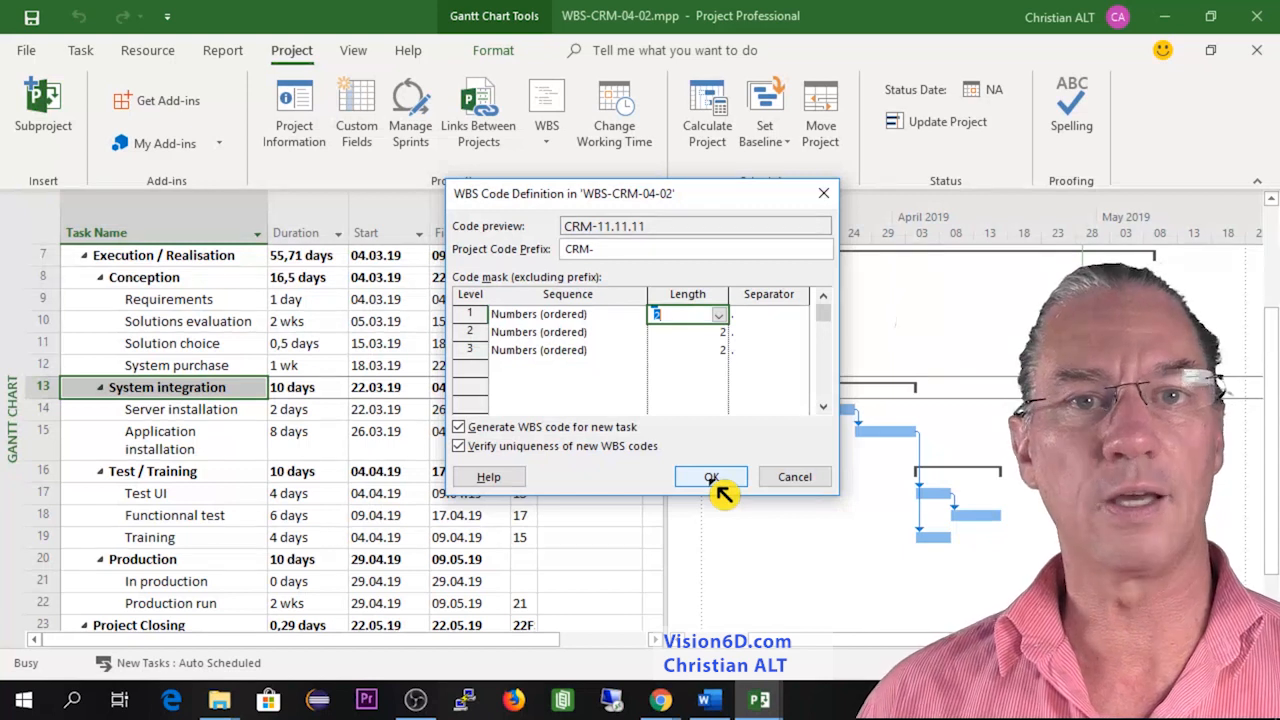
Insert a WBS column beside Resource Names and move it in front of the Task Name column.
{"action": "left_click", "coordinate": [603, 225]}
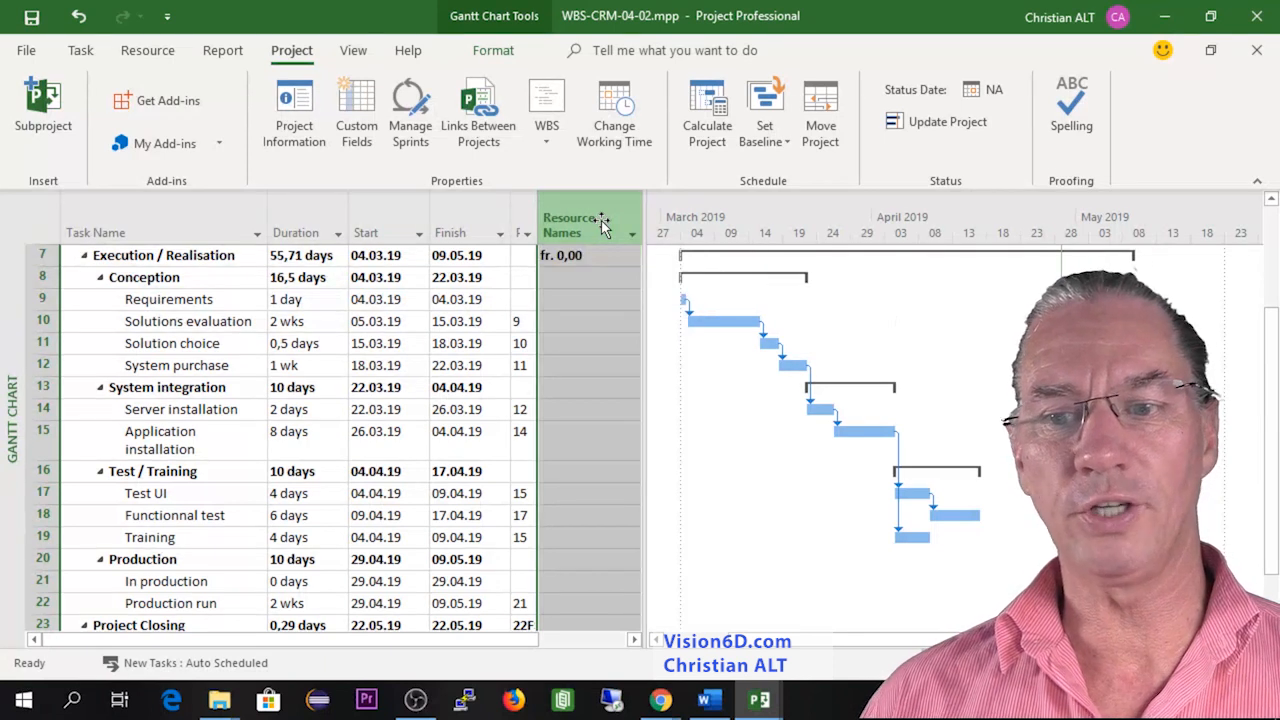
{"action": "right_click", "coordinate": [605, 227]}
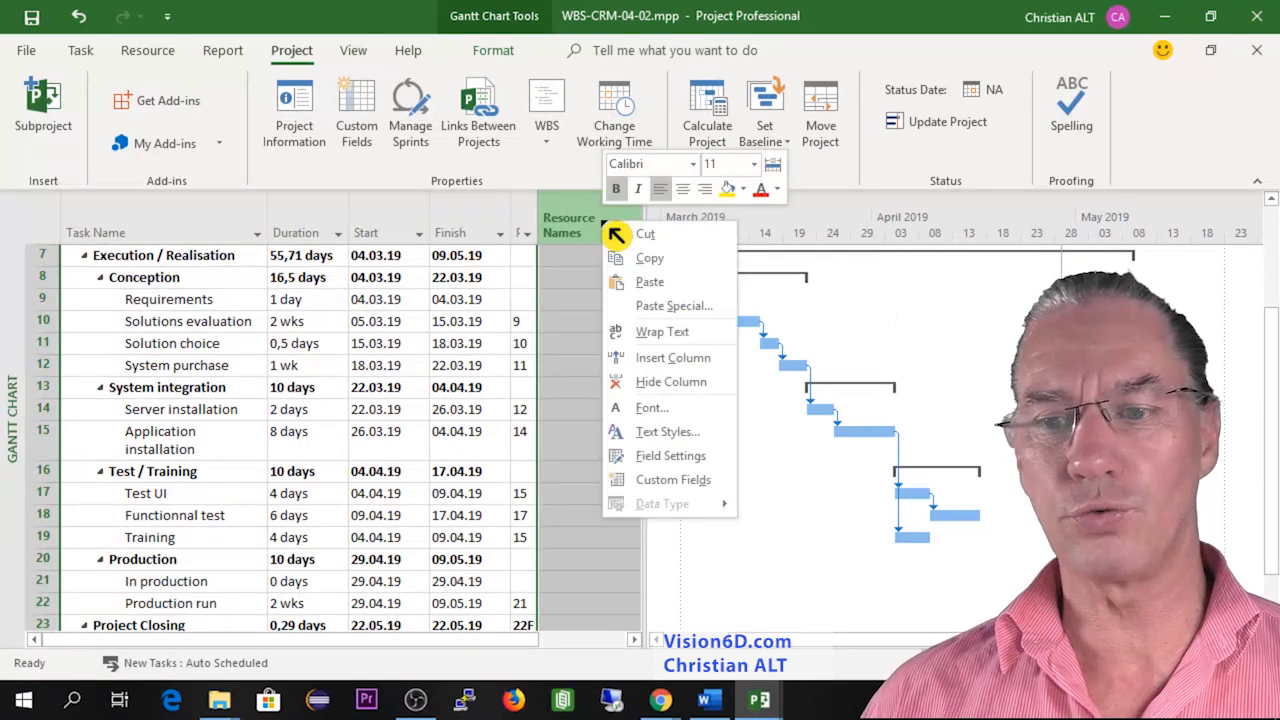
{"action": "left_click", "coordinate": [672, 360]}
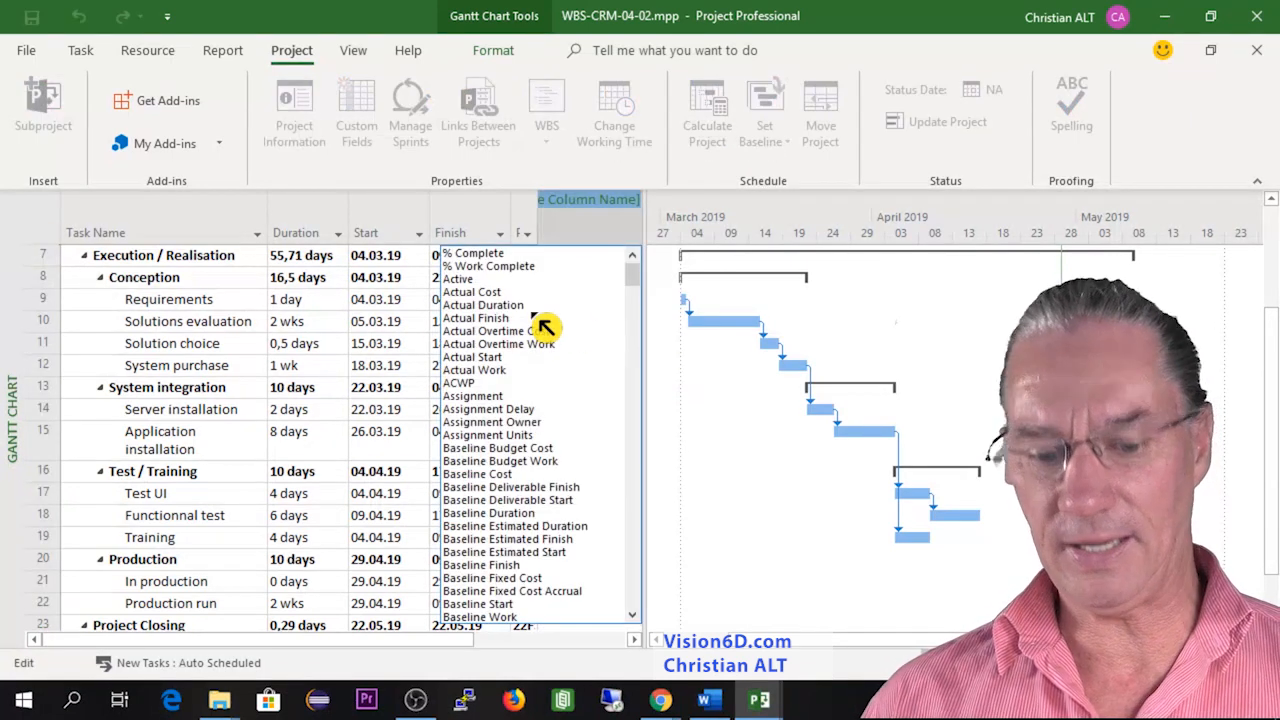
{"action": "type", "text": "warning"}
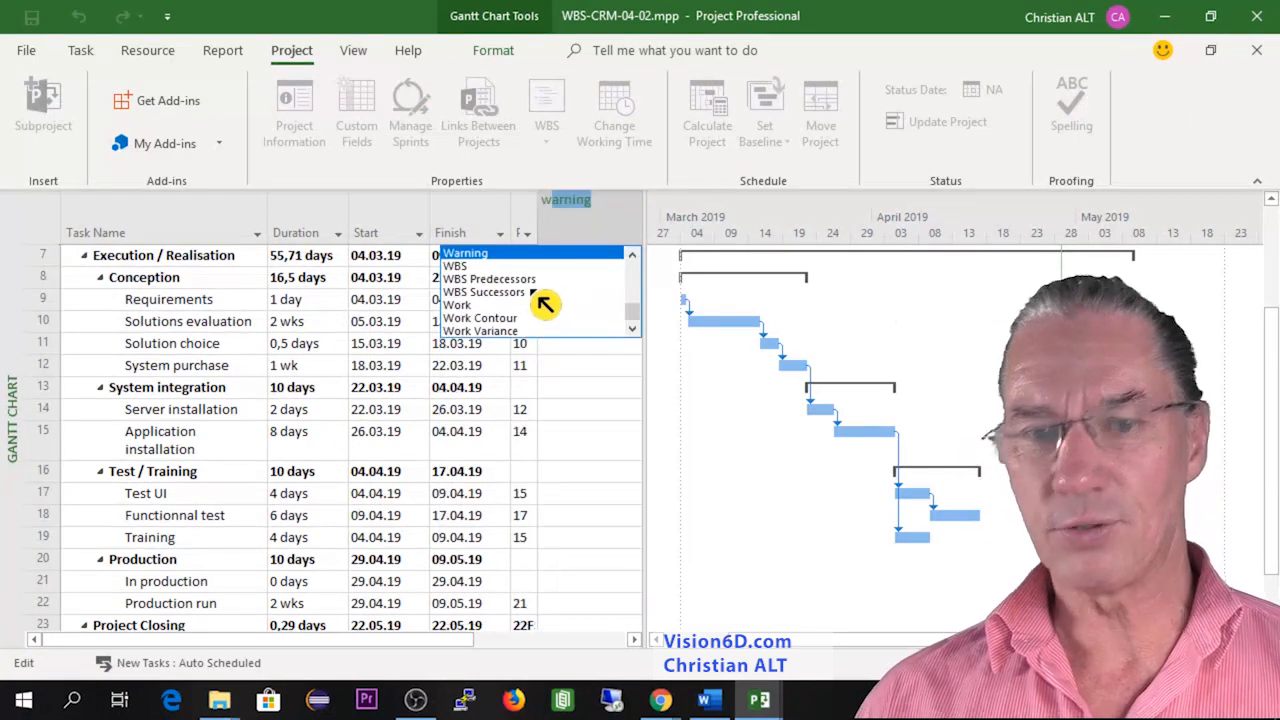
{"action": "left_click", "coordinate": [462, 266]}
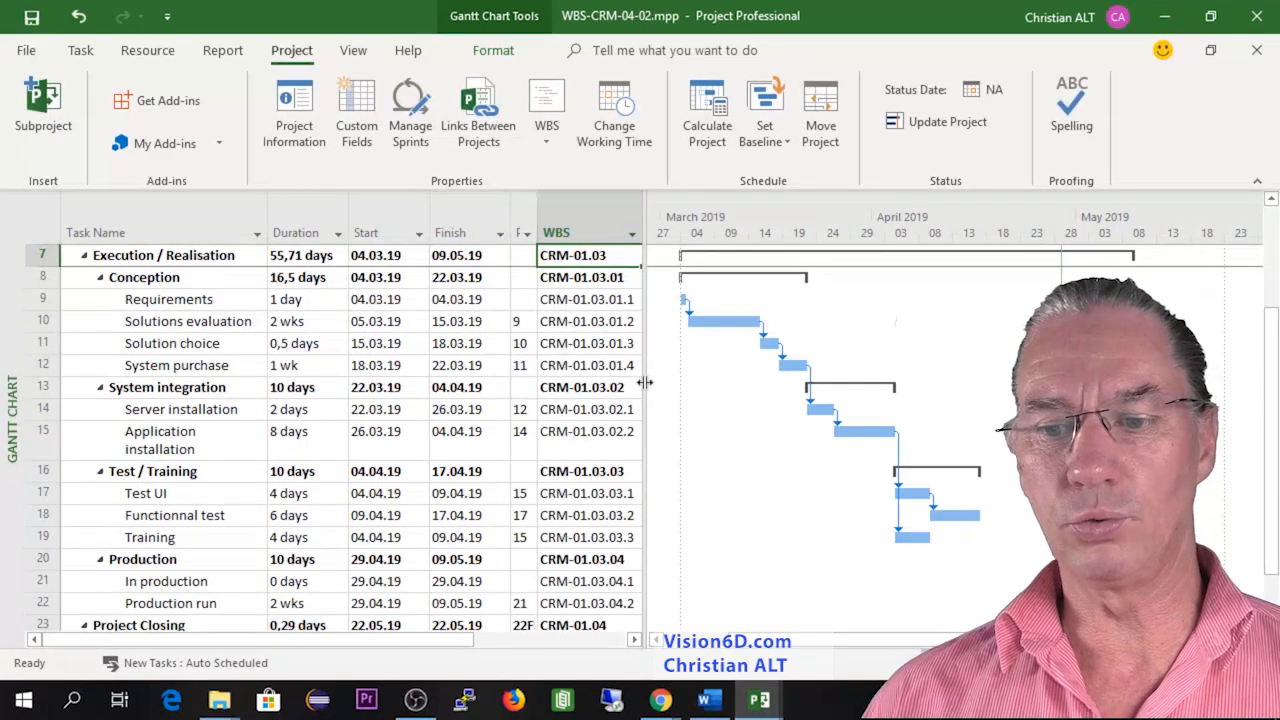
{"action": "mouse_move", "coordinate": [586, 209]}
{"action": "left_mouse_down"}
{"action": "mouse_move", "coordinate": [200, 212]}
{"action": "mouse_move", "coordinate": [543, 225]}
{"action": "mouse_move", "coordinate": [437, 229]}
{"action": "mouse_move", "coordinate": [66, 225]}
{"action": "left_mouse_up"}
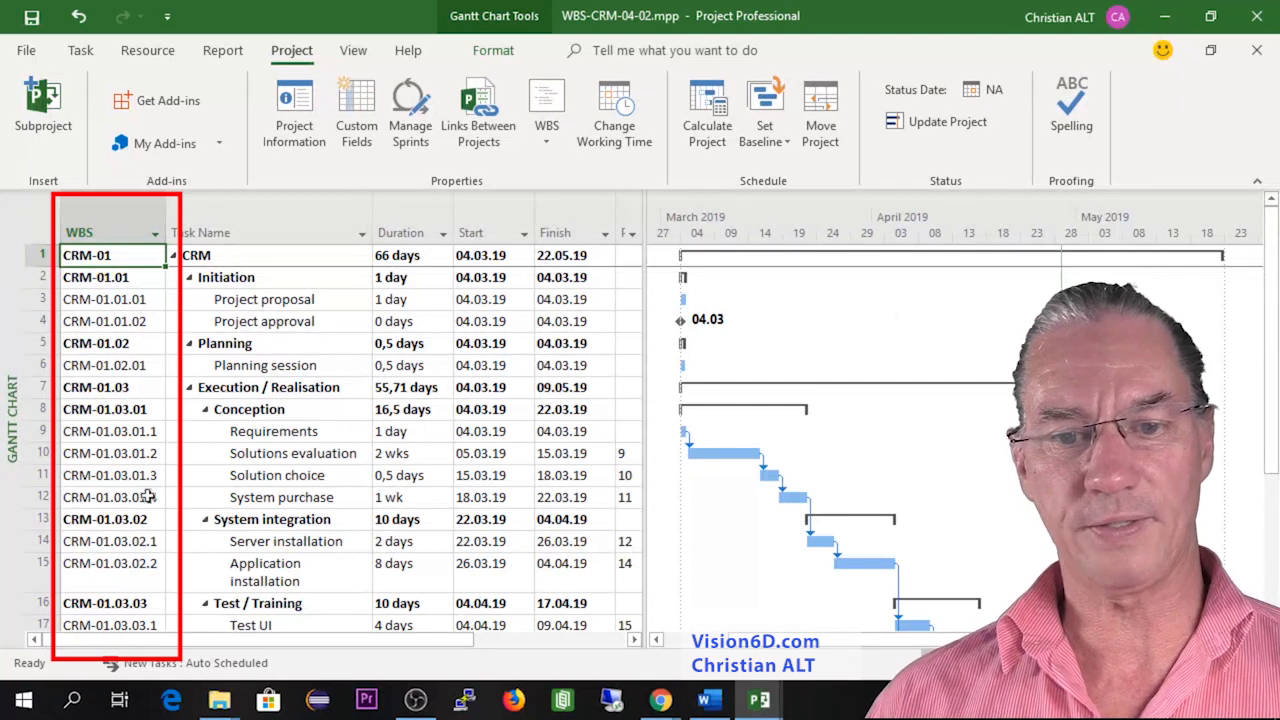
Collapse the Planning, Execution / Realisation, Project Closing and Initiation summary tasks.
{"action": "left_click", "coordinate": [192, 343]}
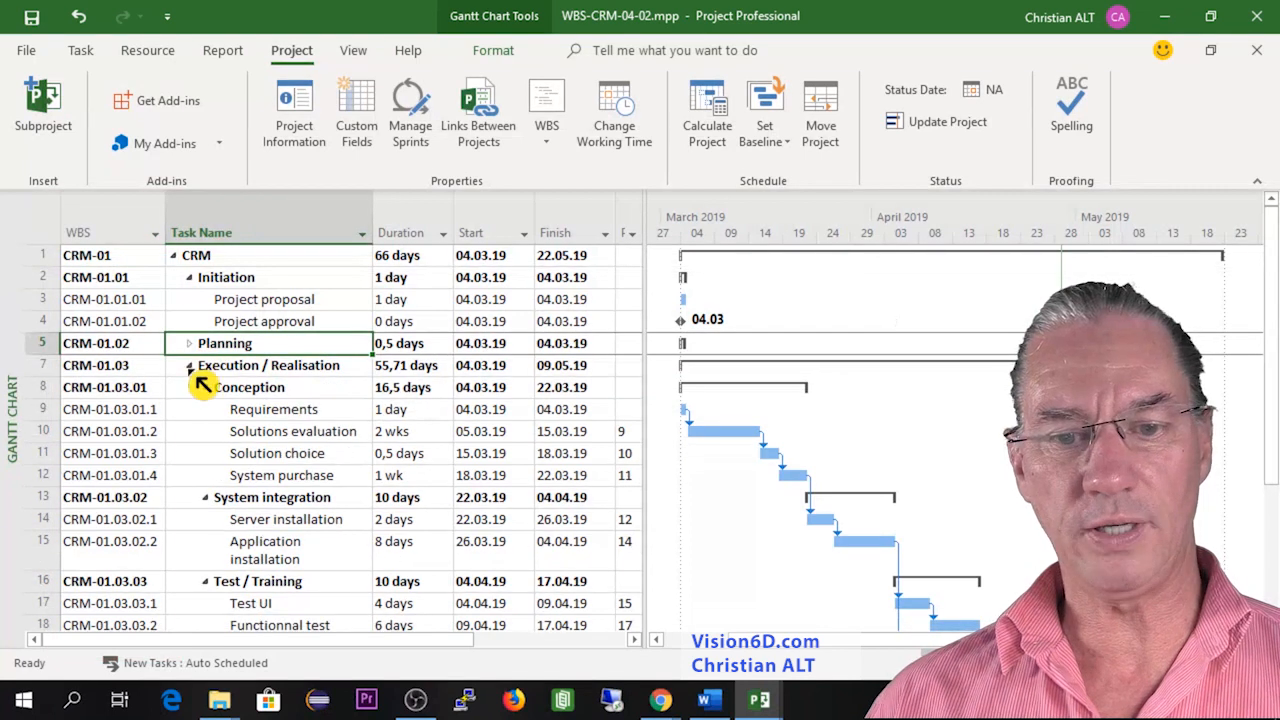
{"action": "left_click", "coordinate": [190, 366]}
{"action": "left_click", "coordinate": [190, 388]}
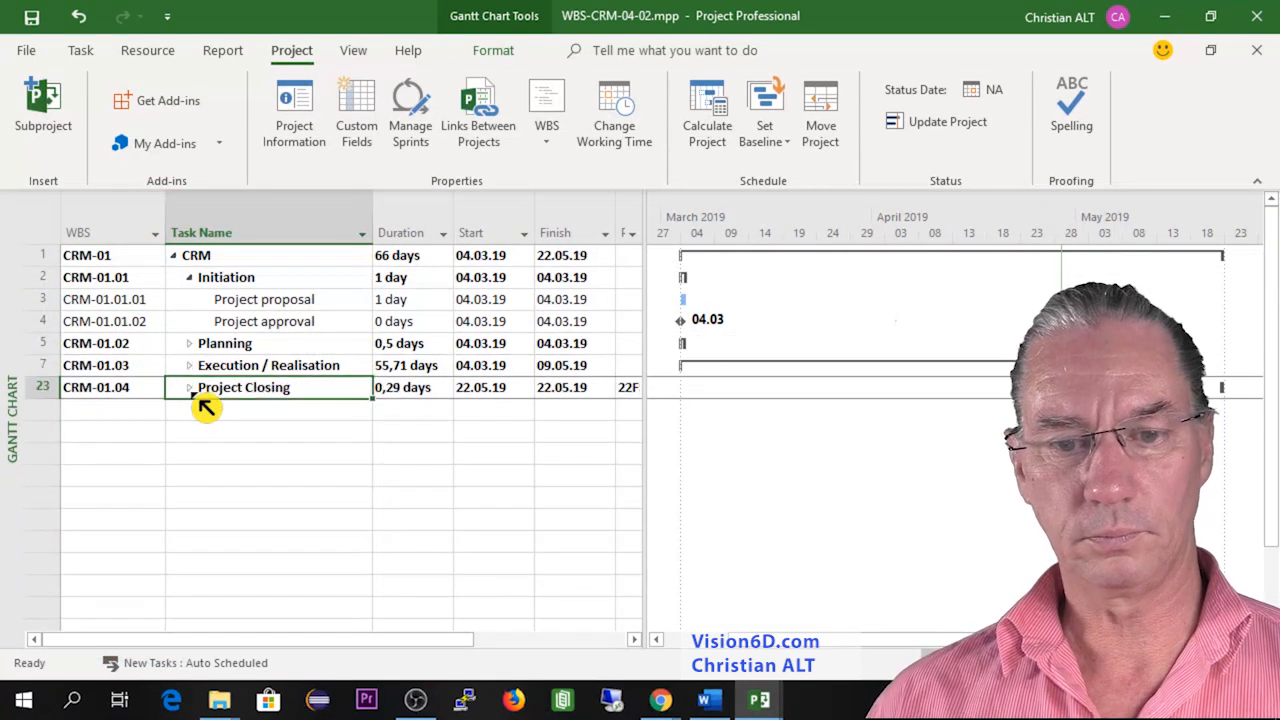
{"action": "left_click", "coordinate": [189, 277]}
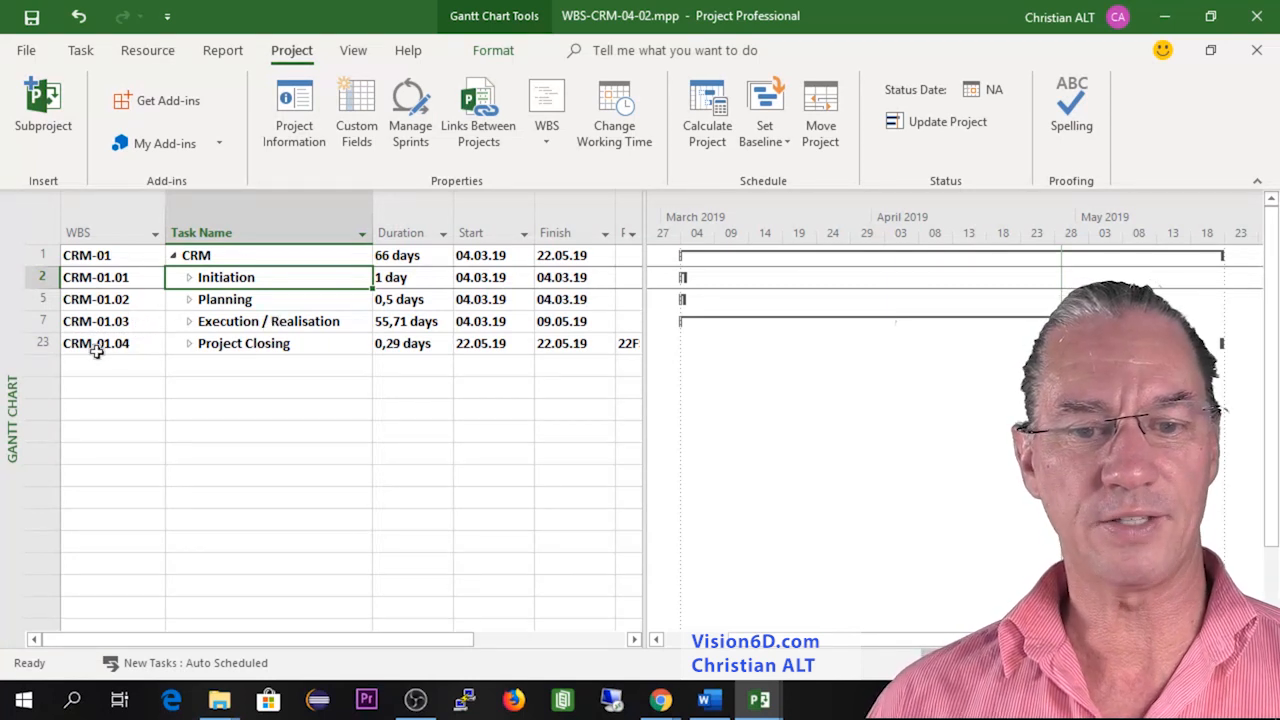
Expand the Project Closing and Execution / Realisation summary tasks and select the System integration row.
{"action": "left_click", "coordinate": [191, 345]}
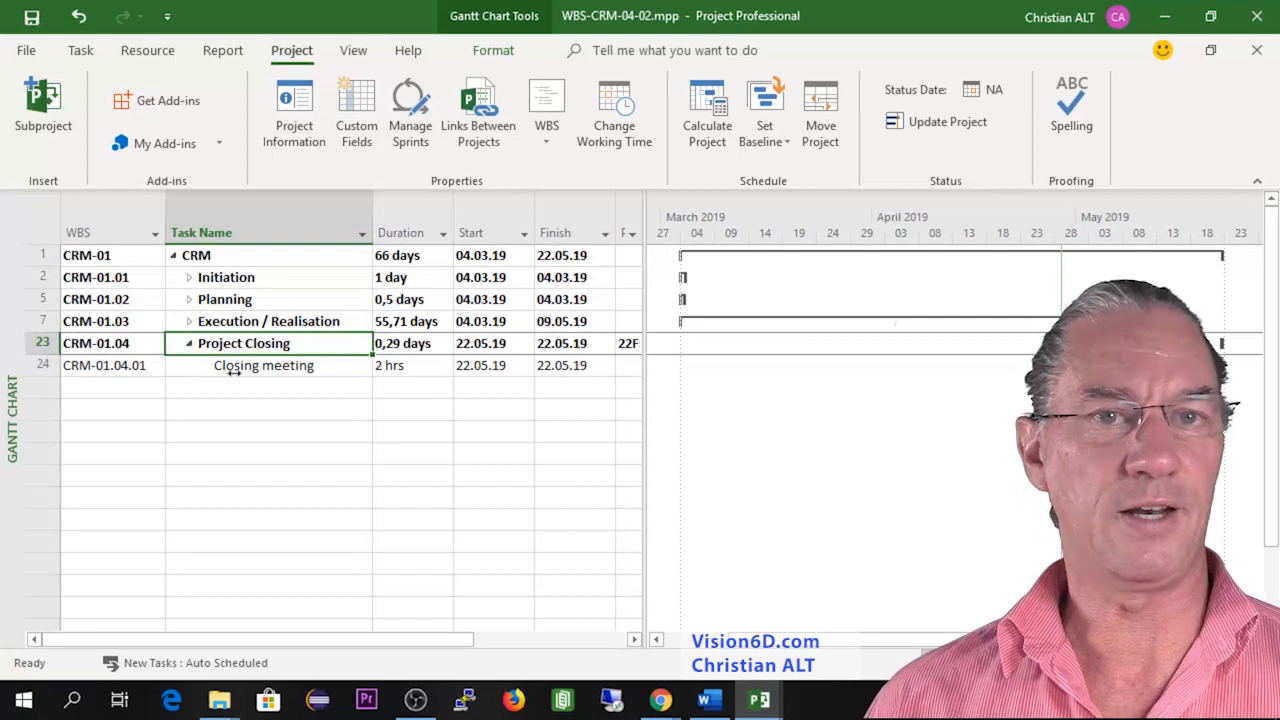
{"action": "left_click", "coordinate": [189, 321]}
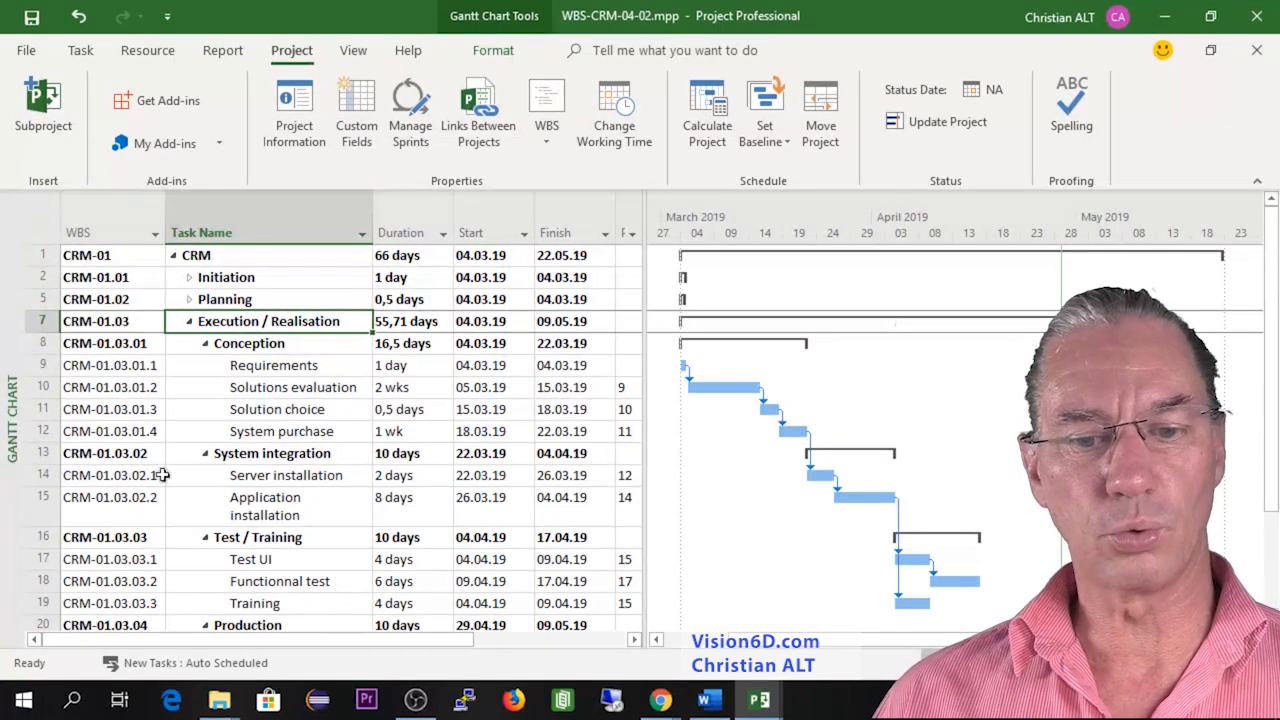
{"action": "left_click", "coordinate": [42, 453]}
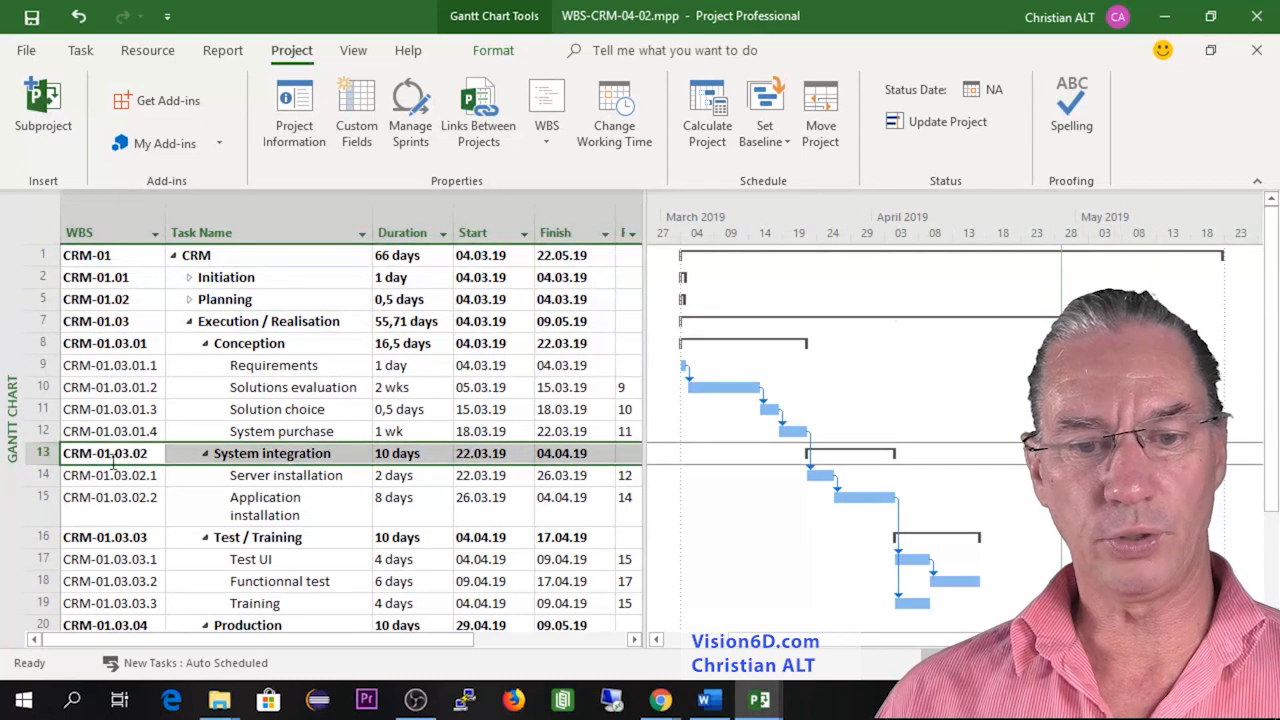